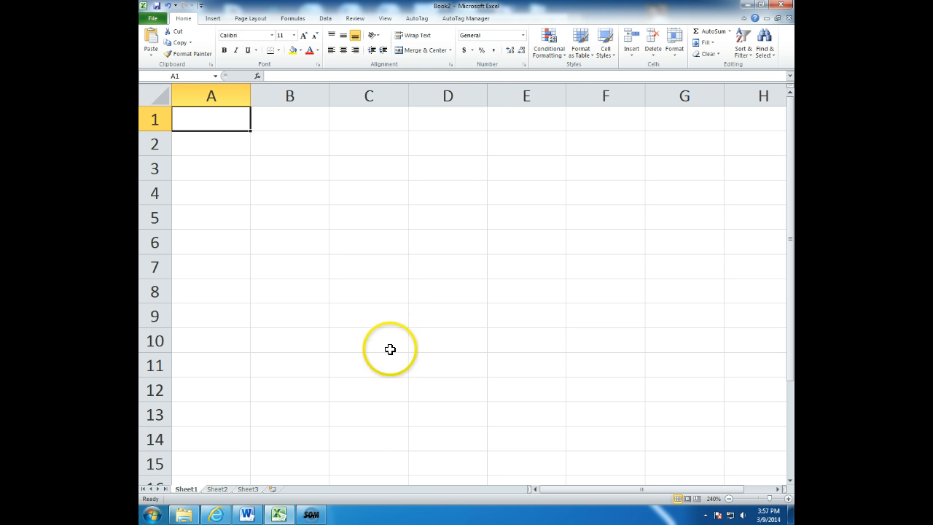
Switch to the browser and examine the Wikipedia Amortization calculator article's annuity formula, its variable definitions and its derivation.
{"action": "left_click", "coordinate": [220, 517]}
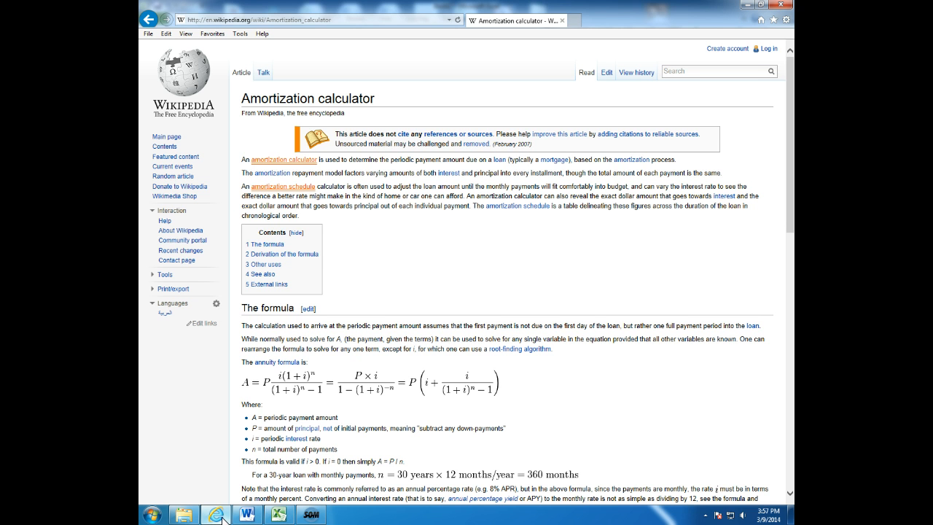
{"action": "scroll", "coordinate": [421, 390], "scroll_direction": "down", "scroll_amount": 3}
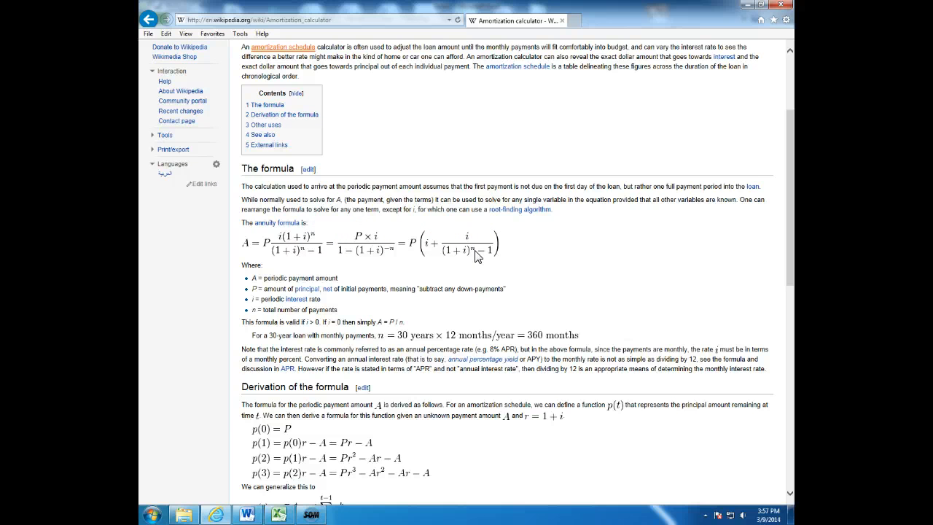
{"action": "scroll", "coordinate": [477, 257], "scroll_direction": "down", "scroll_amount": 3}
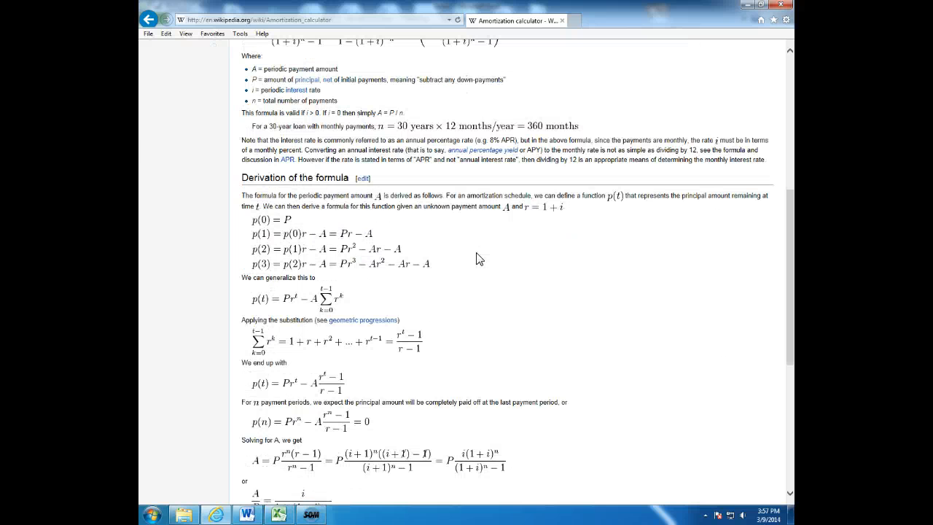
{"action": "scroll", "coordinate": [484, 259], "scroll_direction": "down", "scroll_amount": 3}
{"action": "scroll", "coordinate": [486, 266], "scroll_direction": "up", "scroll_amount": 3}
{"action": "scroll", "coordinate": [487, 265], "scroll_direction": "up", "scroll_amount": 5}
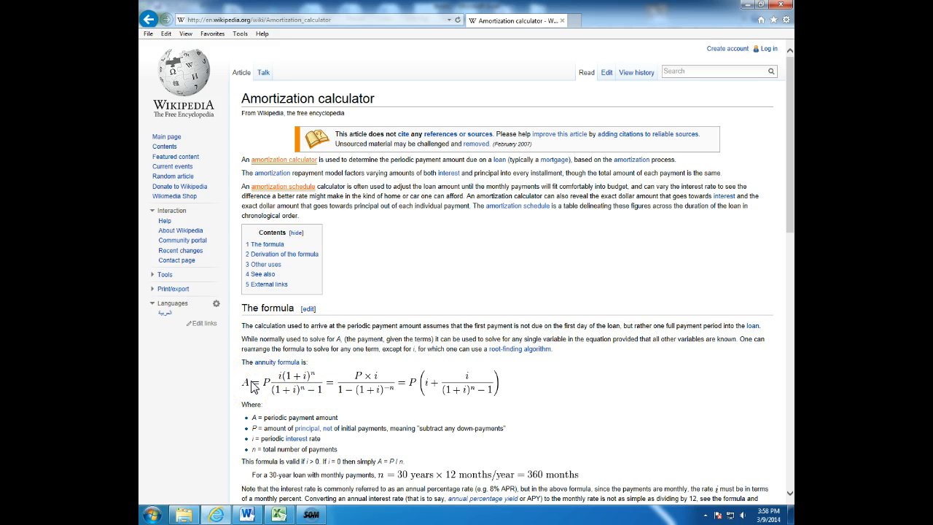
{"action": "scroll", "coordinate": [252, 387], "scroll_direction": "down", "scroll_amount": 2}
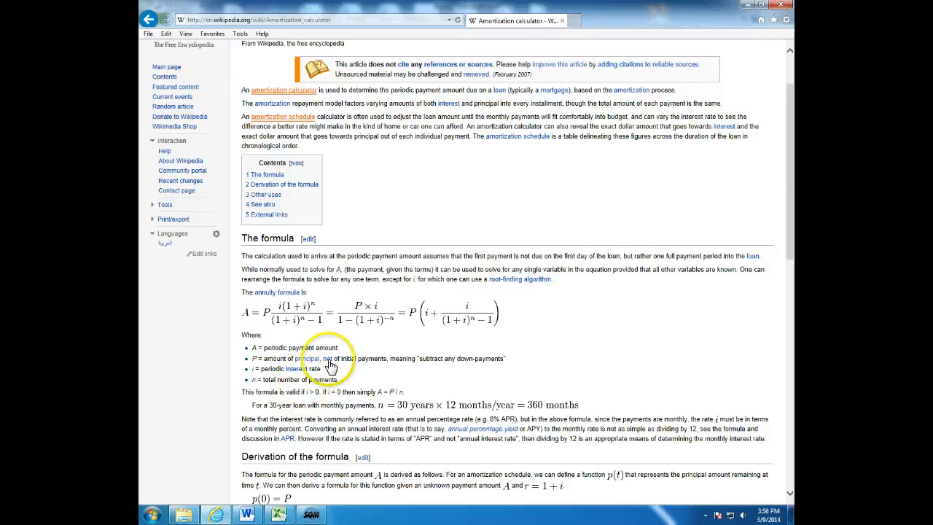
{"action": "scroll", "coordinate": [342, 357], "scroll_direction": "down", "scroll_amount": 1}
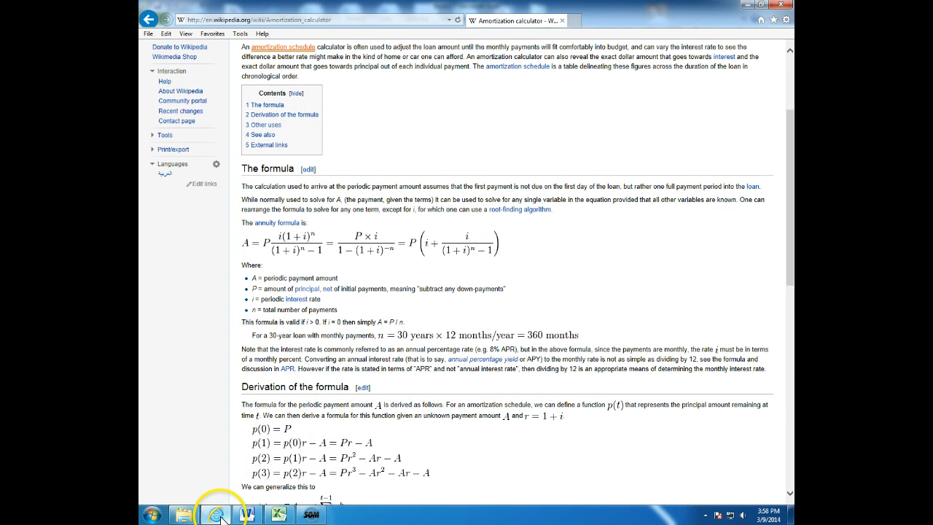
Switch to the blank Excel workbook and enter the headers Amount, Interest, Months and Payment in cells A1 to D1.
{"action": "left_click", "coordinate": [280, 515]}
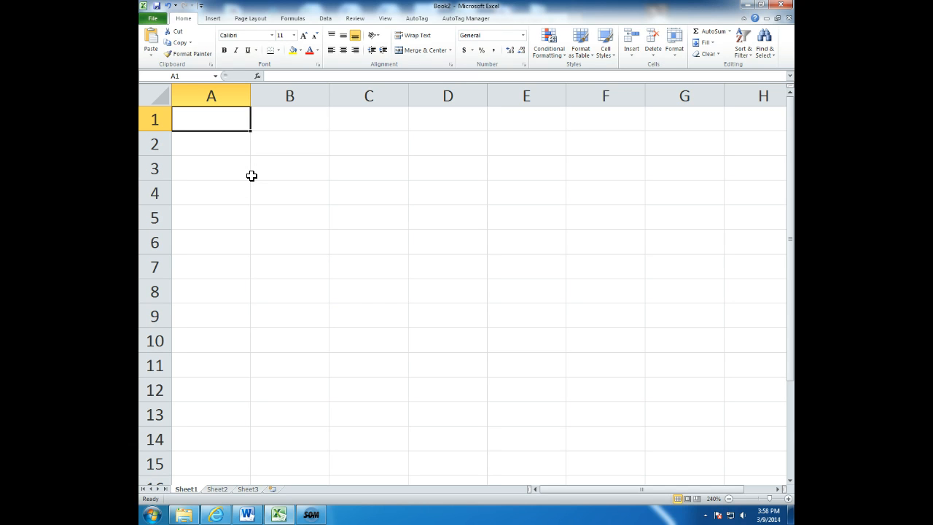
{"action": "type", "text": "Amount"}
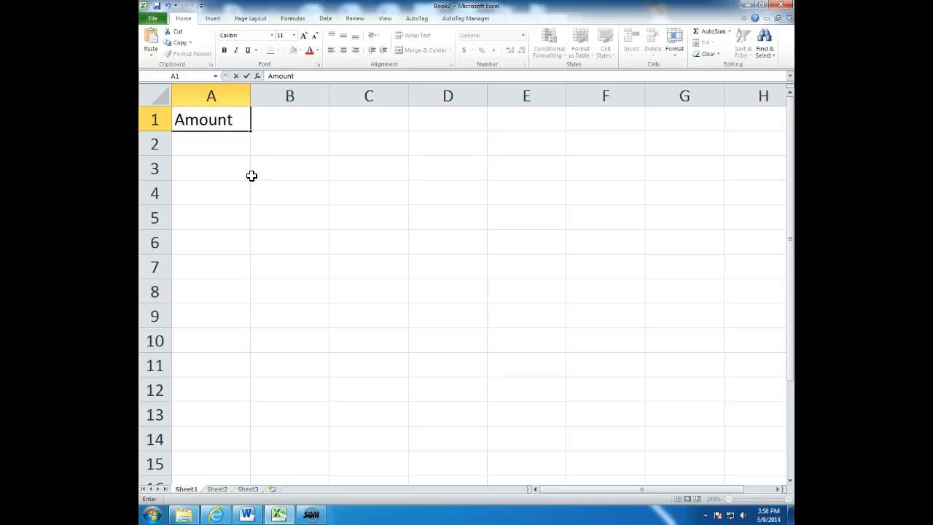
{"action": "key", "text": "Tab"}
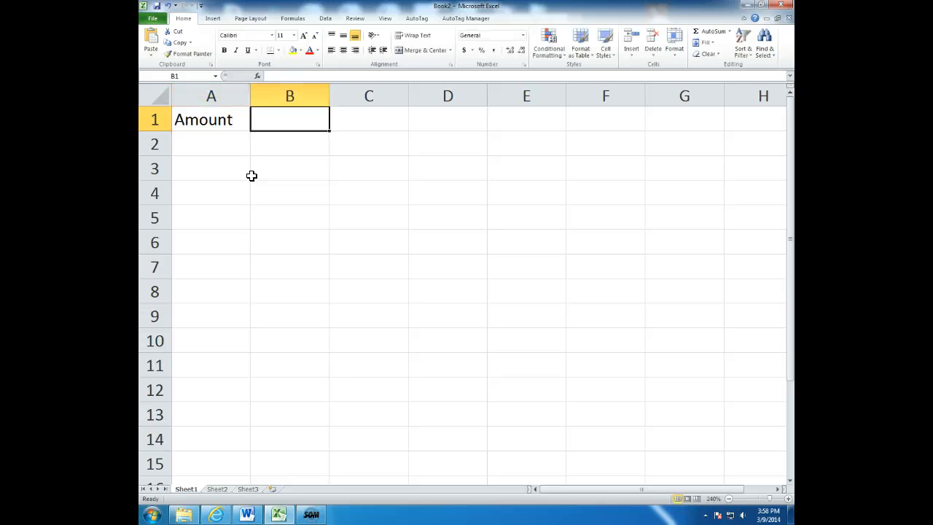
{"action": "type", "text": "Interest"}
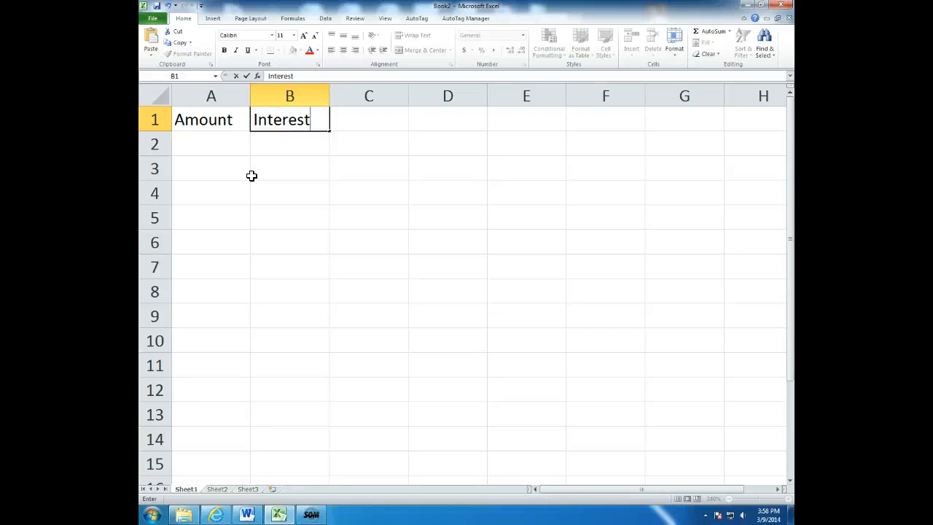
{"action": "key", "text": "Tab"}
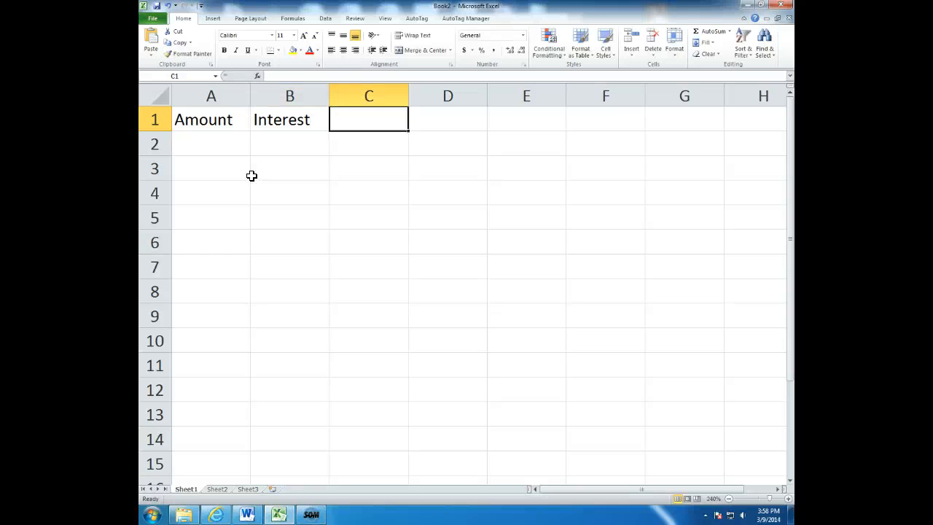
{"action": "type", "text": "Months"}
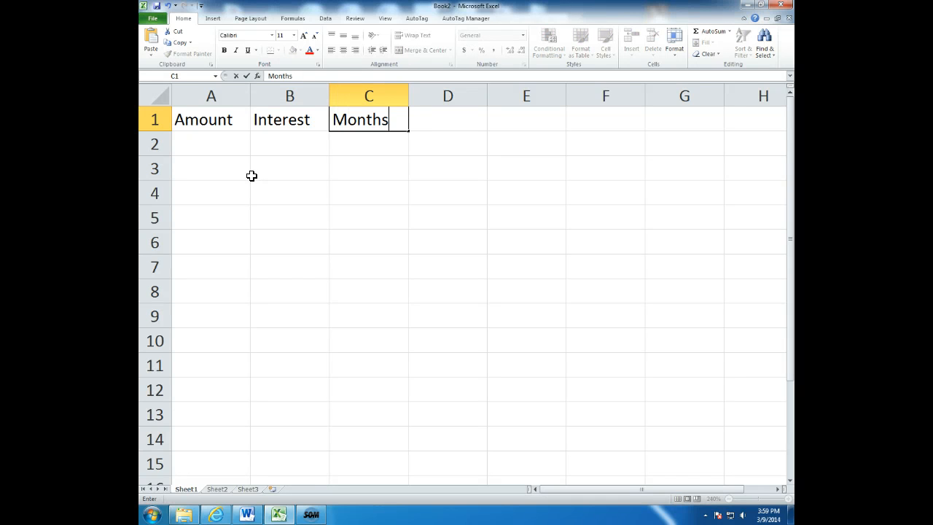
{"action": "key", "text": "Tab"}
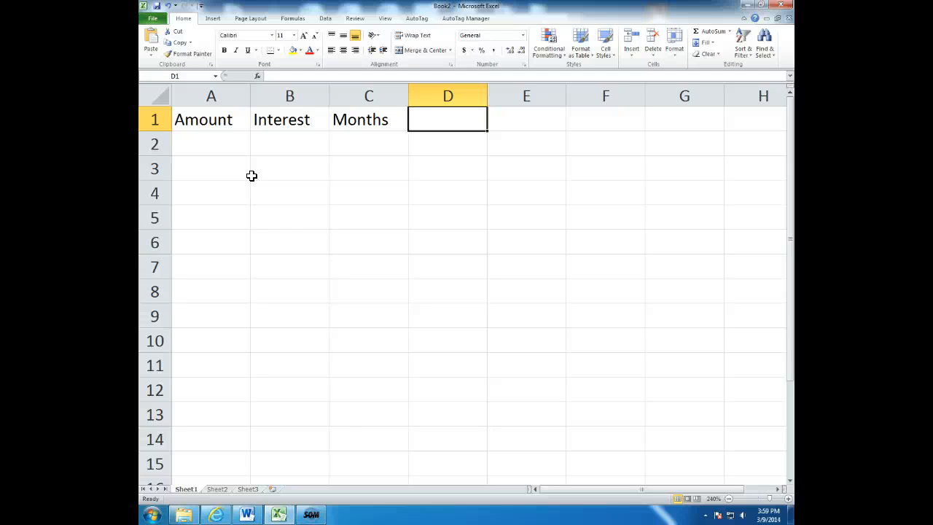
{"action": "type", "text": "Payment"}
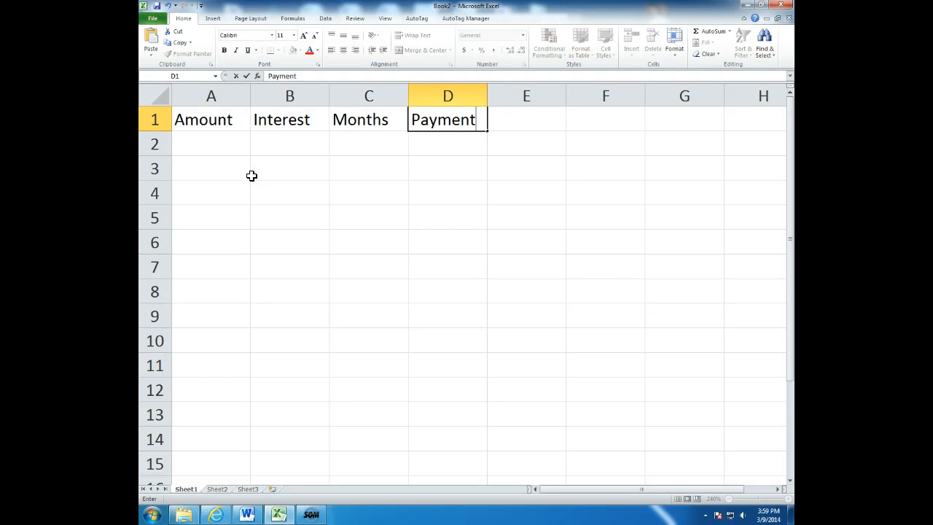
{"action": "key", "text": "Tab"}
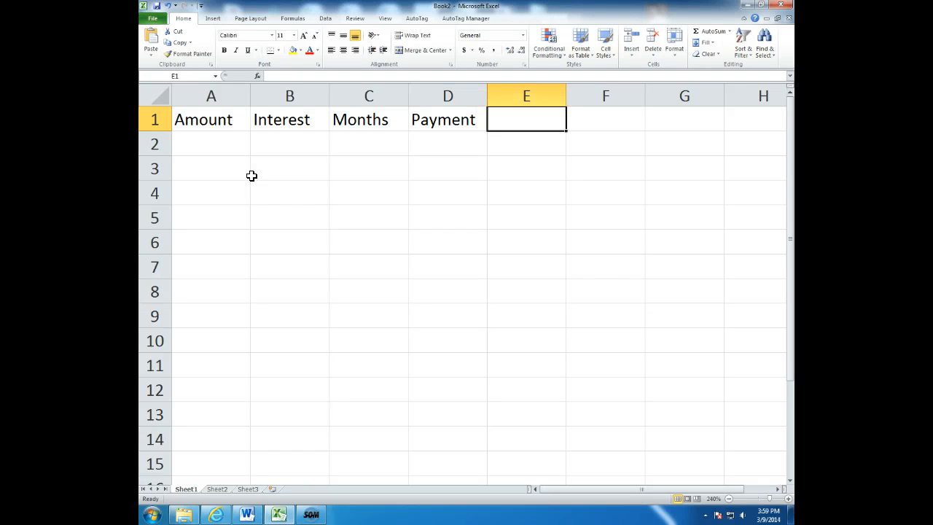
Enter the header Total Payments in E1 and auto-fit column E to its text.
{"action": "type", "text": "Total Pa"}
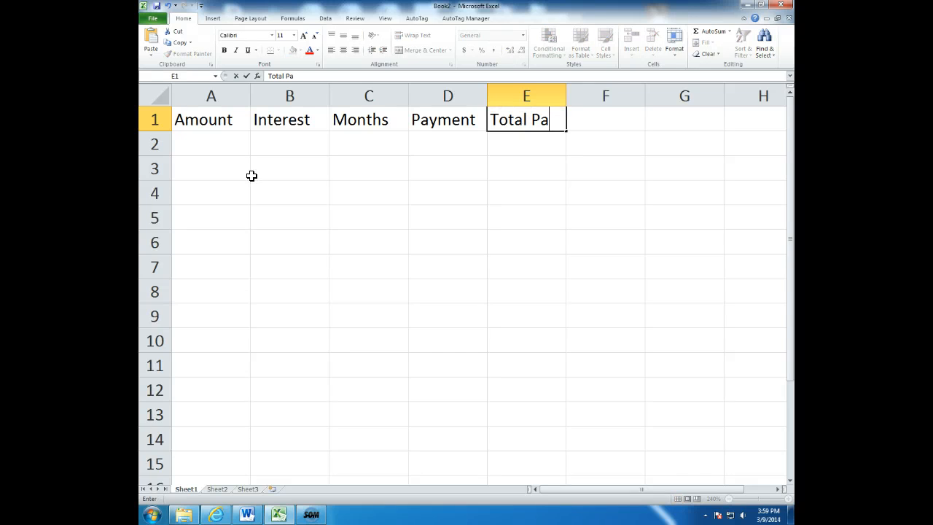
{"action": "type", "text": "yments"}
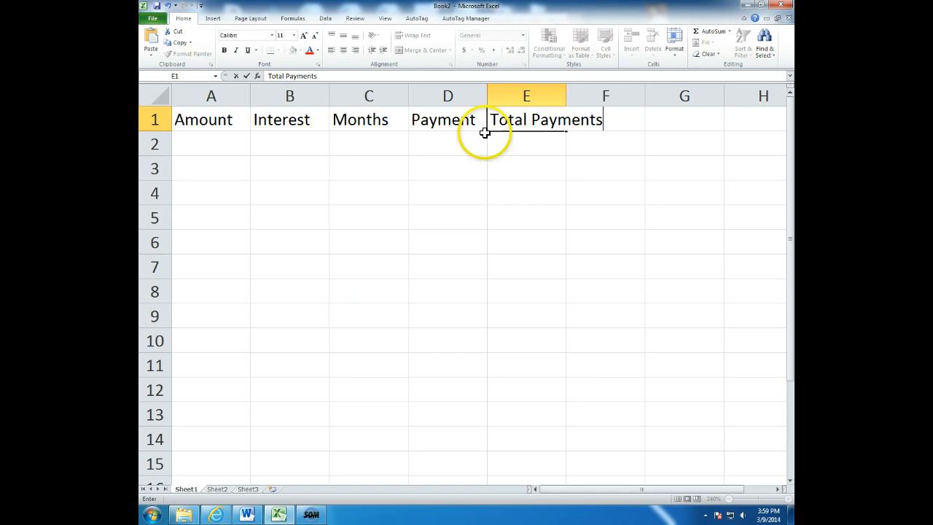
{"action": "left_click", "coordinate": [568, 94]}
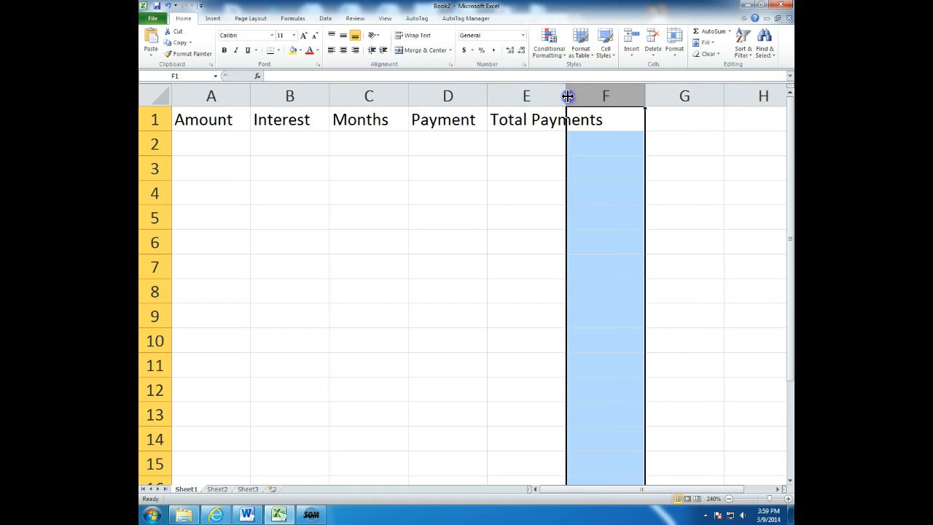
{"action": "double_click", "coordinate": [566, 94]}
Enter the header Interest Paid in cell F1.
{"action": "left_click", "coordinate": [648, 115]}
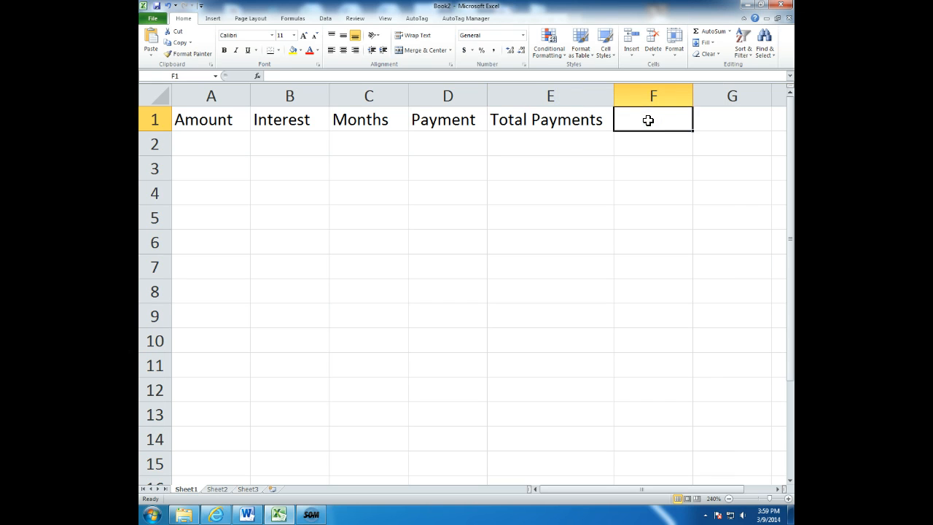
{"action": "type", "text": "Interest"}
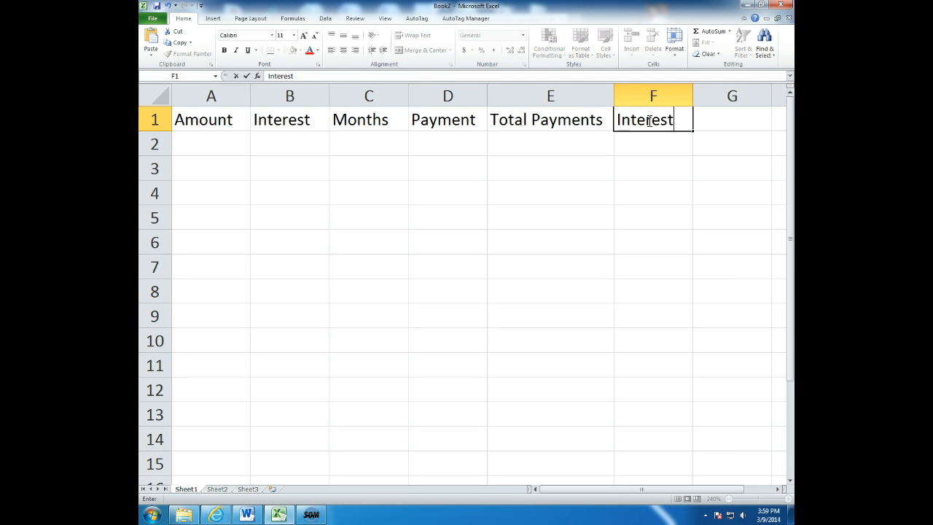
{"action": "type", "text": " Paid"}
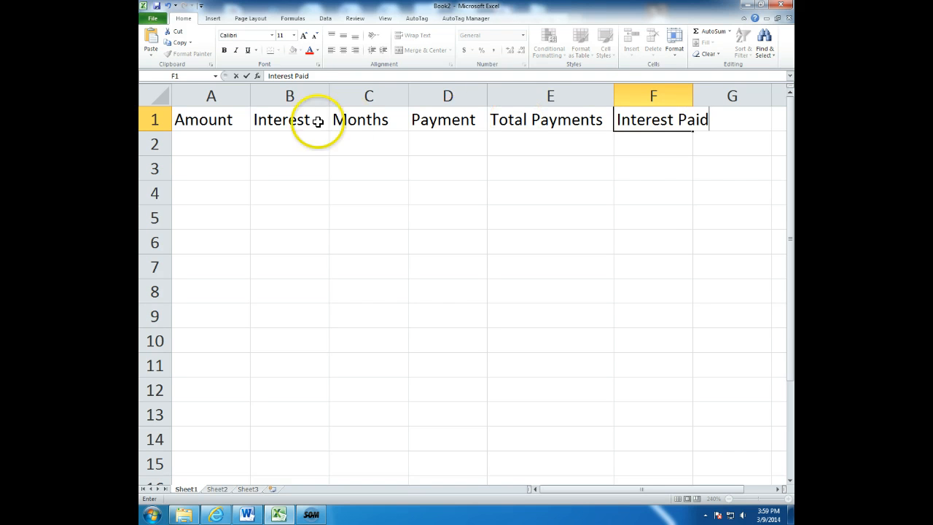
{"action": "left_click", "coordinate": [516, 191]}
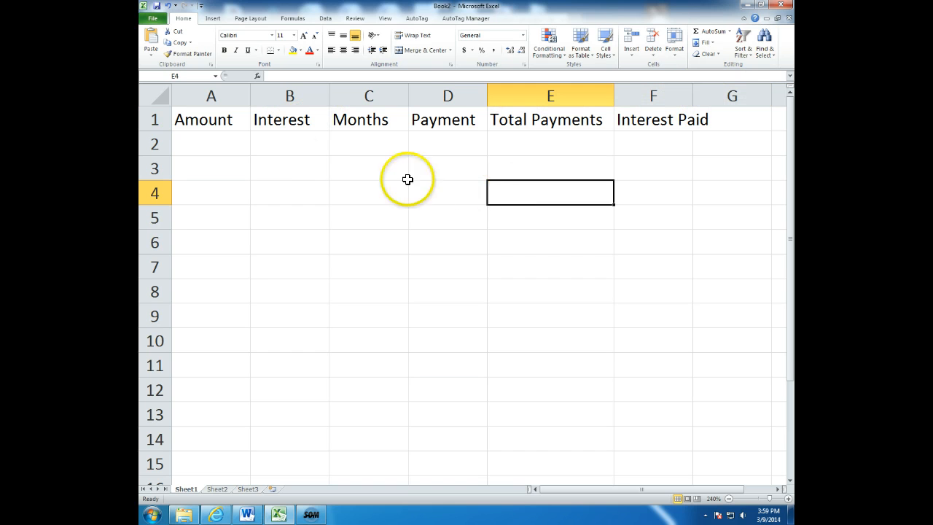
Fill in the first loan in row 2 with amount 30000, interest .029 and 36 months.
{"action": "left_click", "coordinate": [206, 148]}
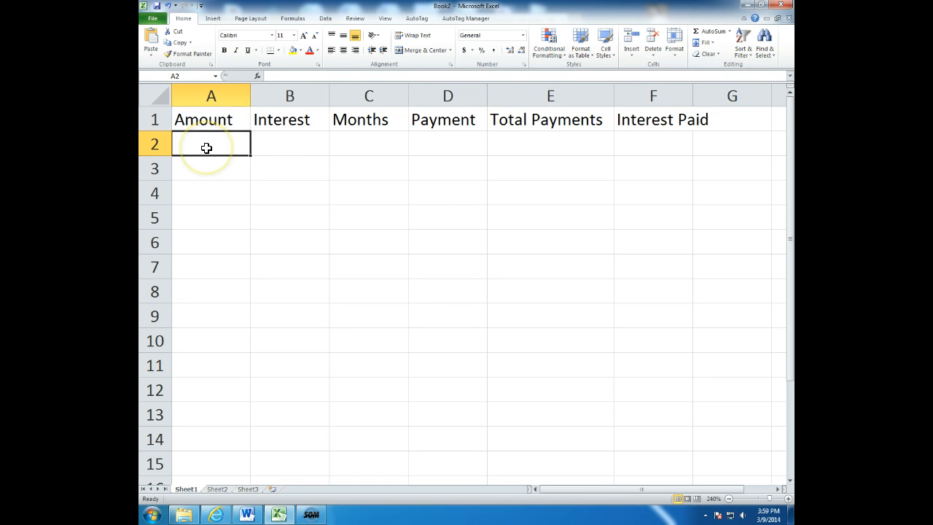
{"action": "type", "text": "30000"}
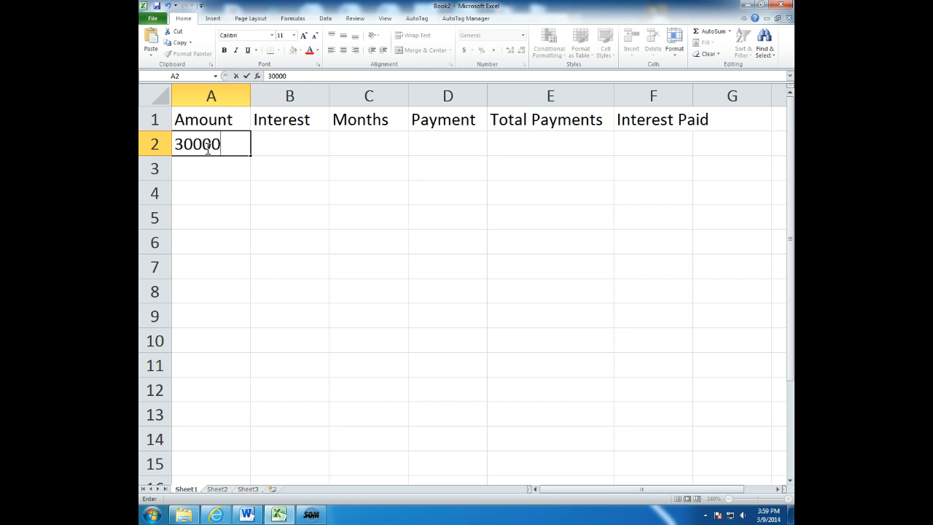
{"action": "key", "text": "Tab"}
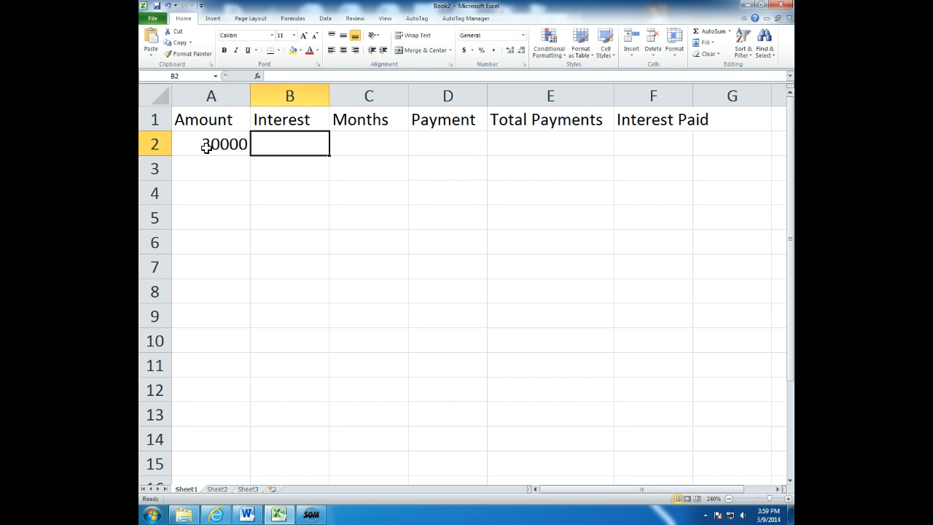
{"action": "type", "text": ".0"}
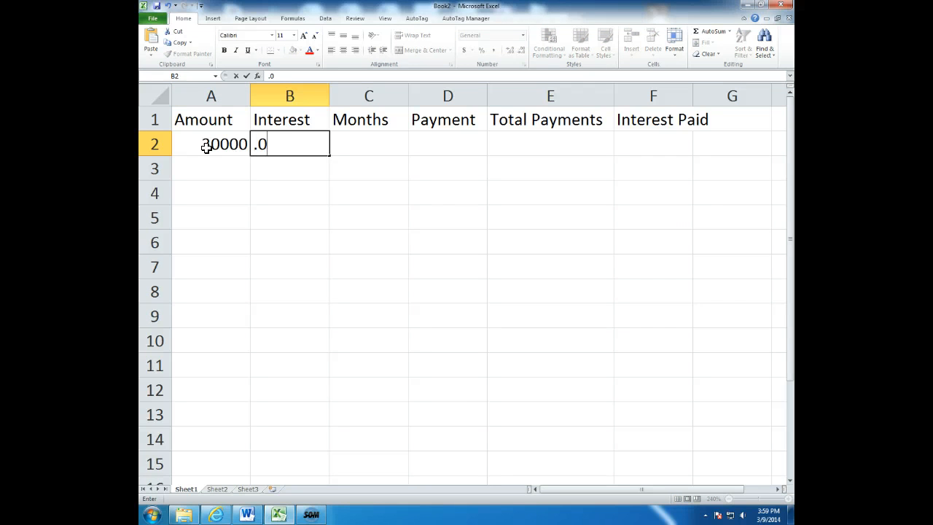
{"action": "type", "text": "29"}
{"action": "key", "text": "Tab"}
{"action": "type", "text": "36"}
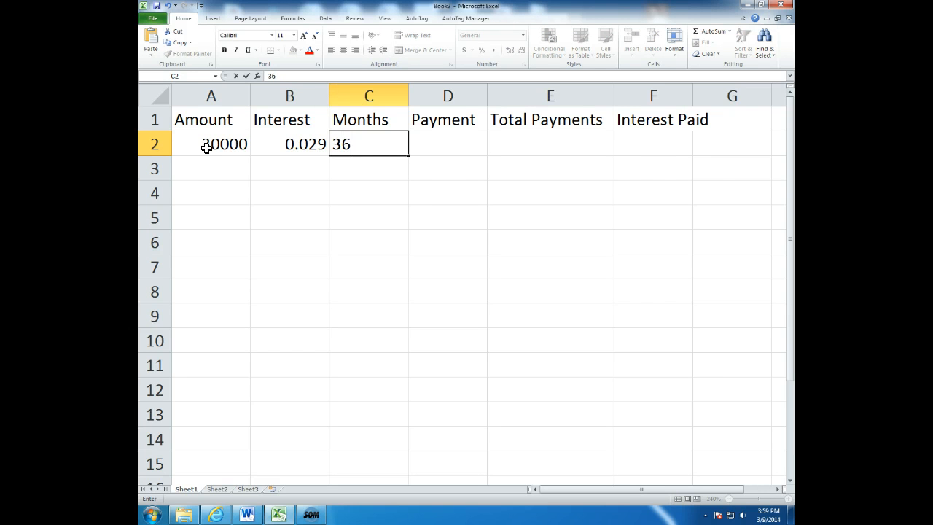
{"action": "key", "text": "Tab"}
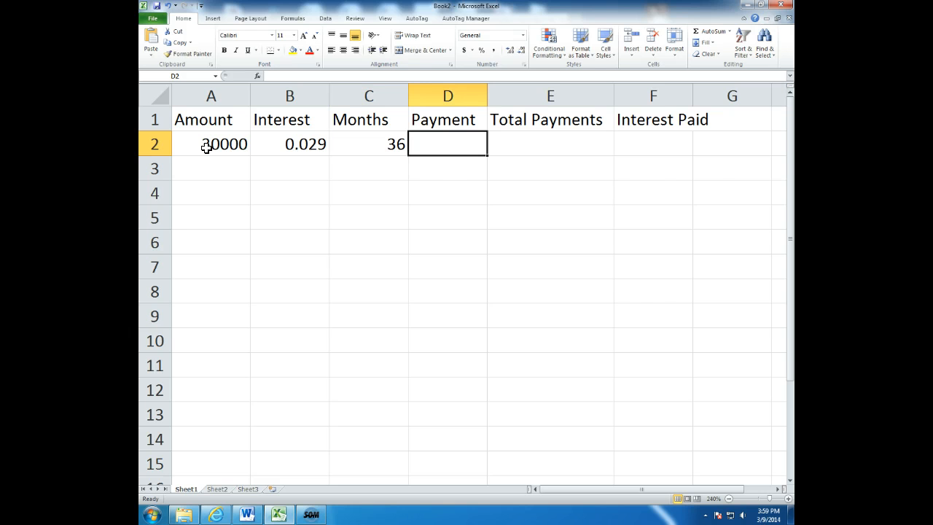
Enter the loan amount 30000 in cells A3 and A4 for two more loans.
{"action": "key", "text": "Right"}
{"action": "key", "text": "Right"}
{"action": "key", "text": "Left"}
{"action": "key", "text": "Left"}
{"action": "key", "text": "Left"}
{"action": "key", "text": "Left"}
{"action": "key", "text": "Left"}
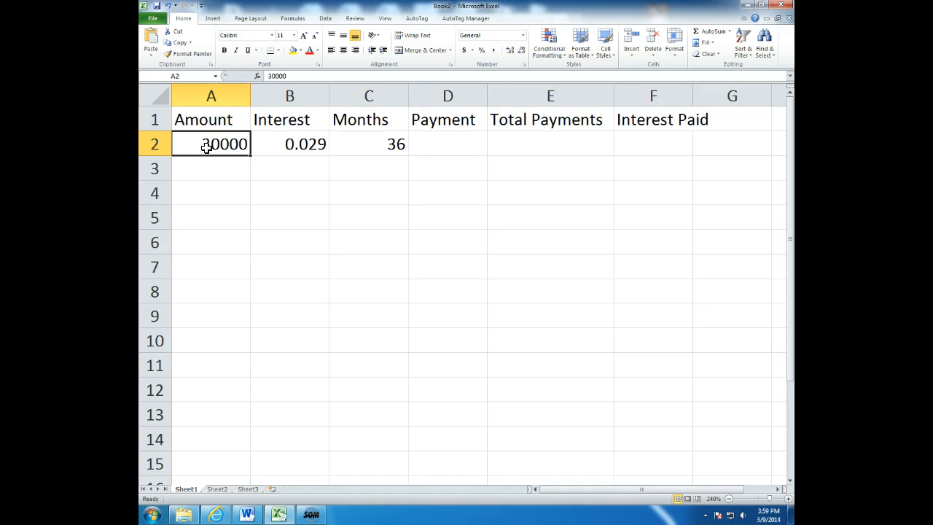
{"action": "key", "text": "Down"}
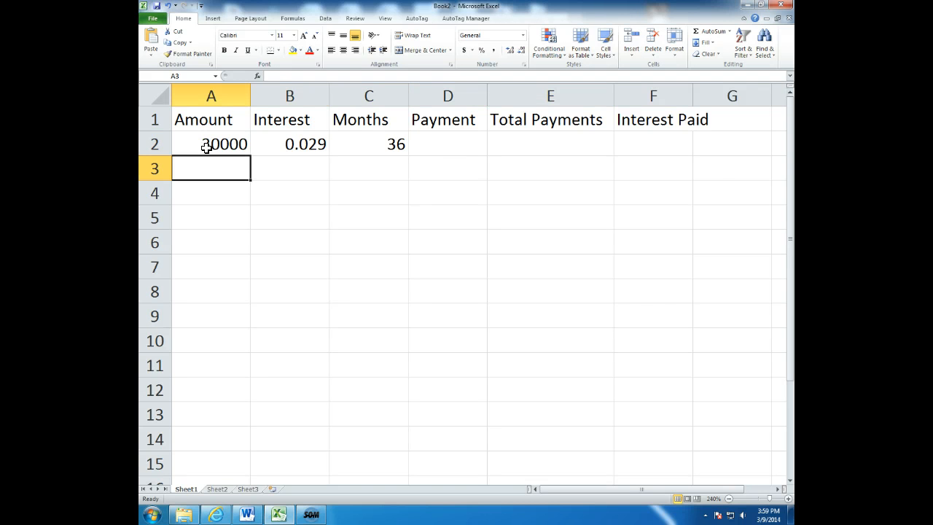
{"action": "type", "text": "30000"}
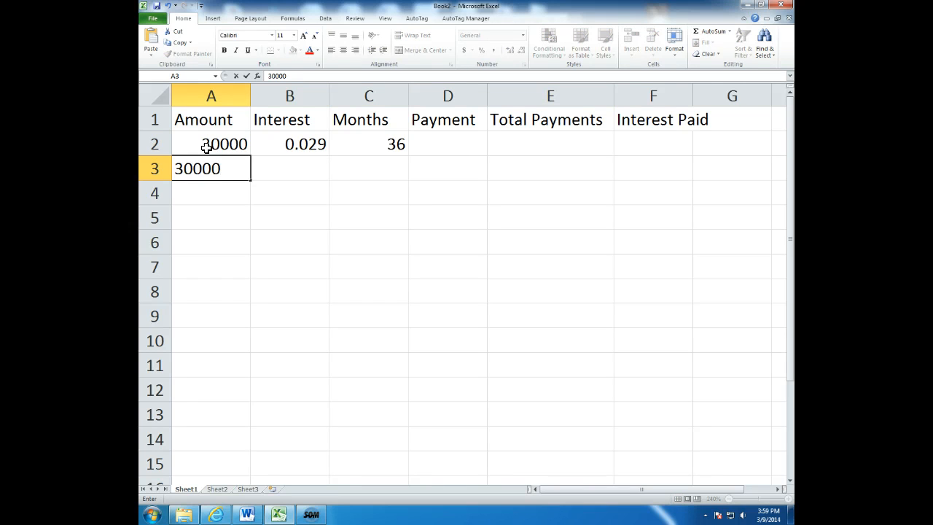
{"action": "key", "text": "Right"}
{"action": "key", "text": "Left"}
{"action": "key", "text": "Down"}
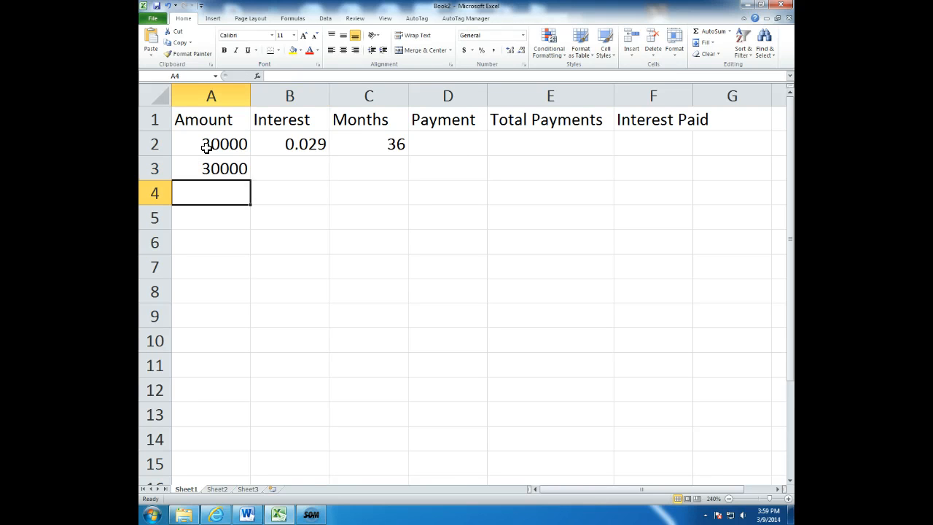
{"action": "type", "text": "30000"}
{"action": "key", "text": "Up"}
Set the interest of the second loan in cell B3 to .075.
{"action": "key", "text": "Right"}
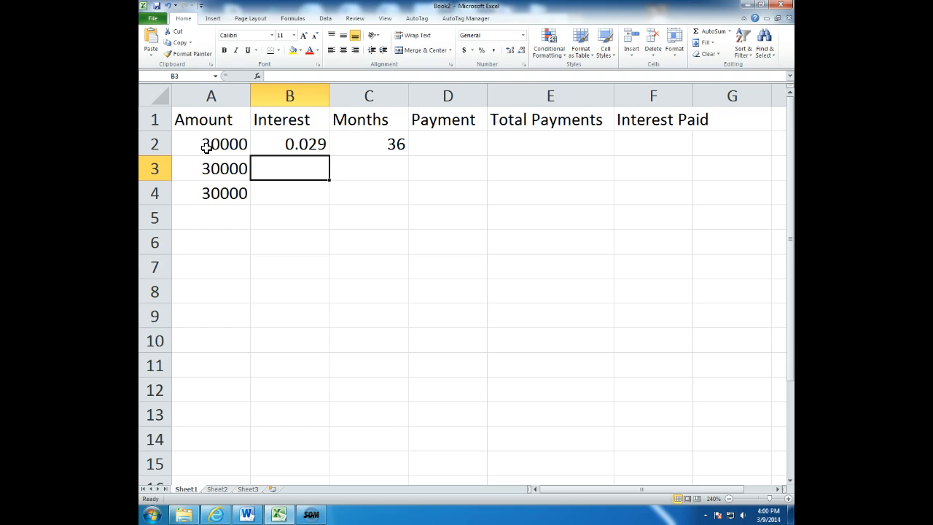
{"action": "type", "text": "."}
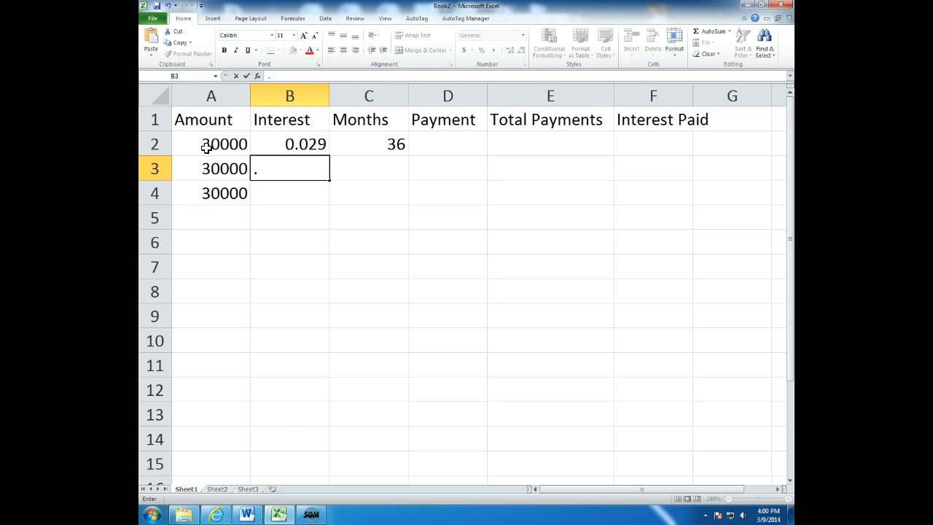
{"action": "type", "text": "075"}
{"action": "key", "text": "Tab"}
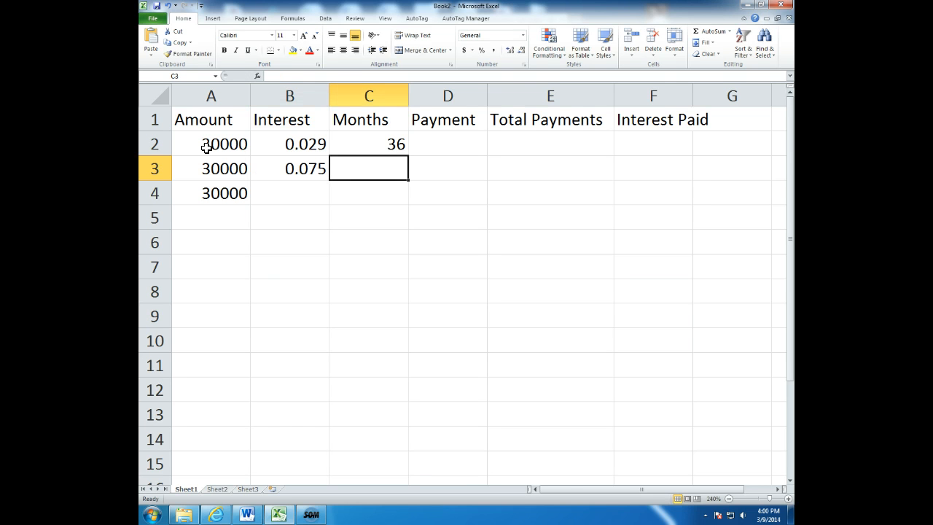
Set the second loan's months to 60 and complete the third loan in row 4 with interest .04 and 48 months.
{"action": "type", "text": "60"}
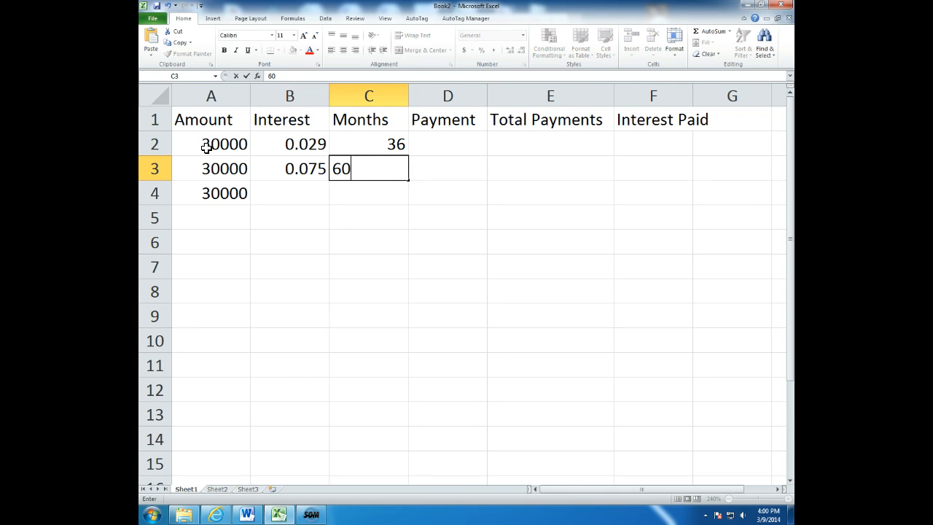
{"action": "key", "text": "Tab"}
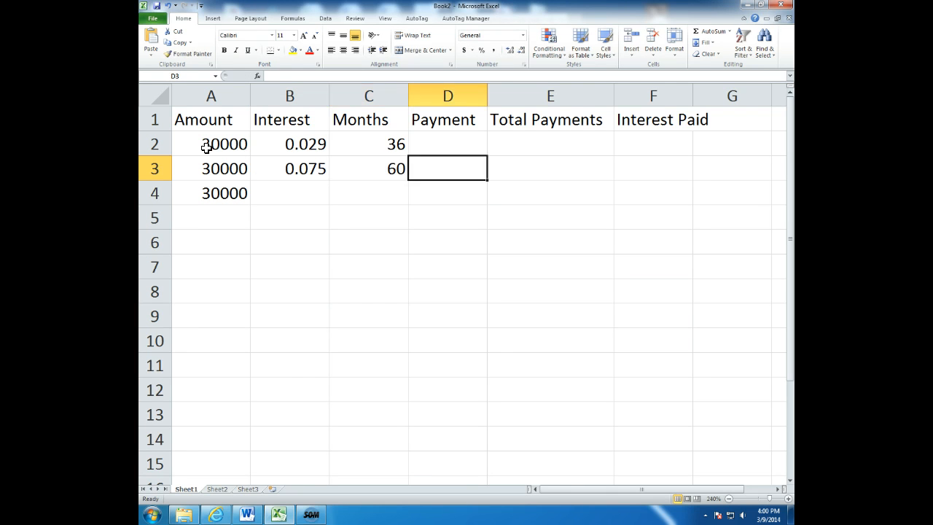
{"action": "key", "text": "Left"}
{"action": "key", "text": "Left"}
{"action": "key", "text": "Down"}
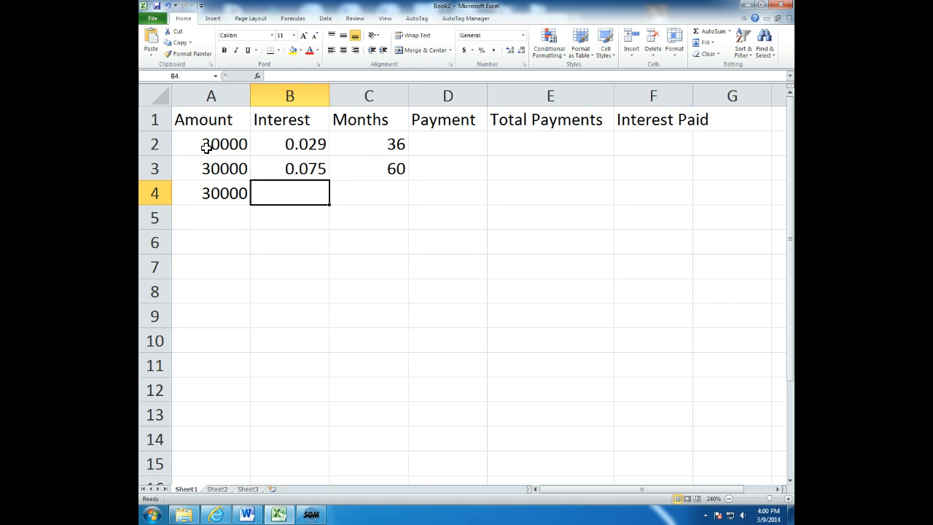
{"action": "type", "text": ".04"}
{"action": "key", "text": "Tab"}
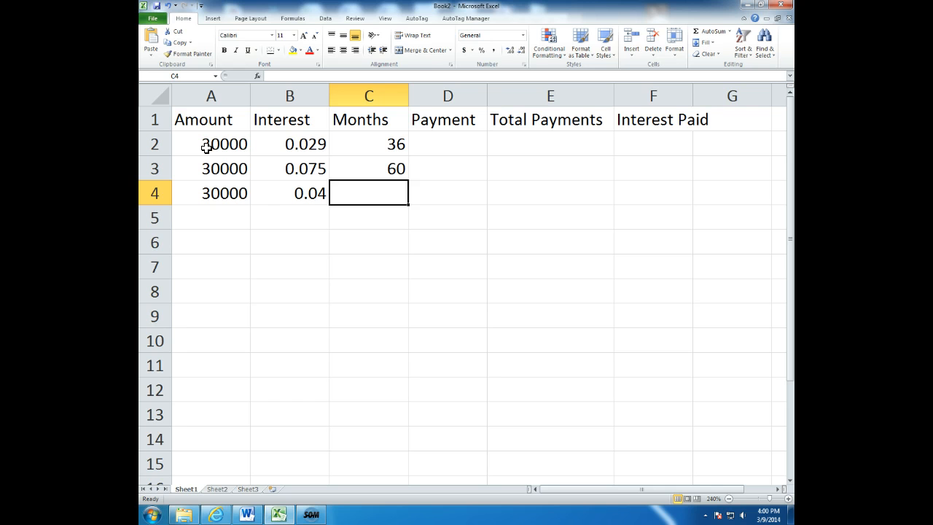
{"action": "type", "text": "48"}
{"action": "key", "text": "Tab"}
Calculate the first loan's monthly payment in cell D2 with the formula =pmt(b2/12,c2,a2).
{"action": "key", "text": "Up"}
{"action": "key", "text": "Up"}
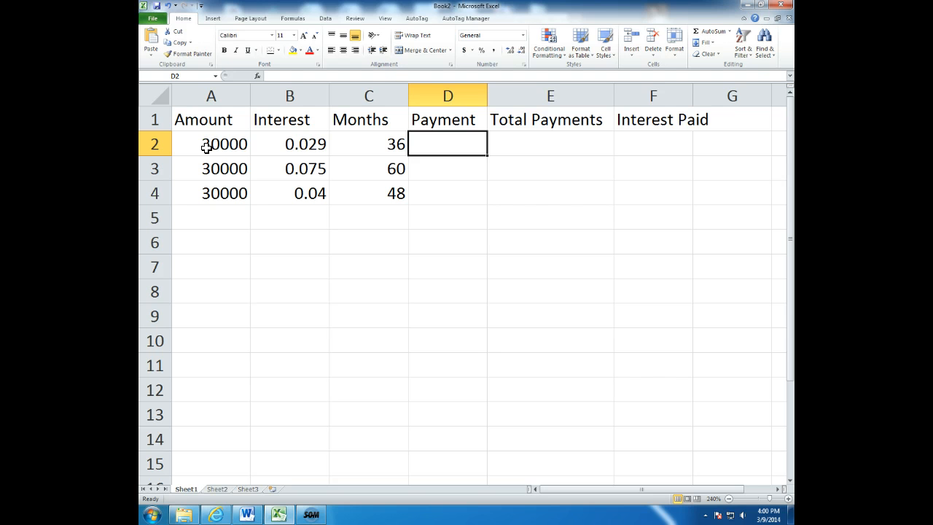
{"action": "left_click", "coordinate": [450, 142]}
{"action": "type", "text": "="}
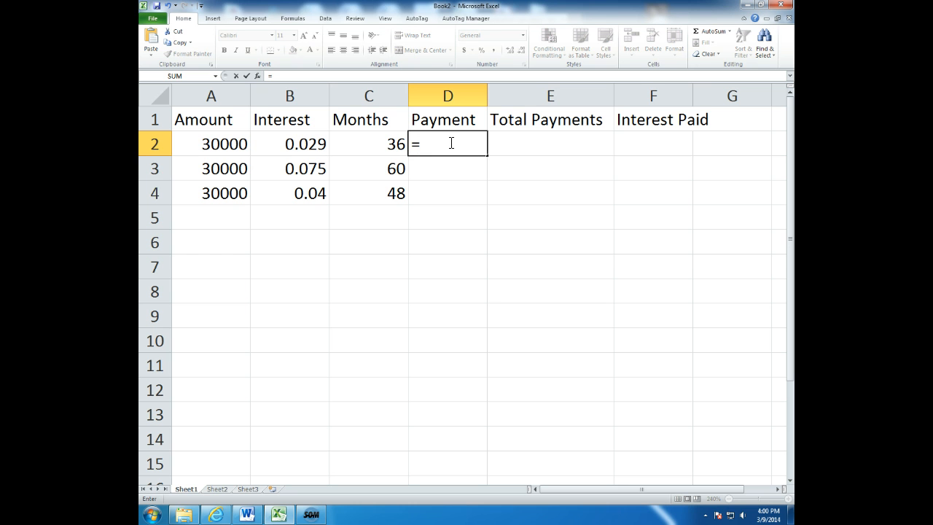
{"action": "type", "text": "pmt"}
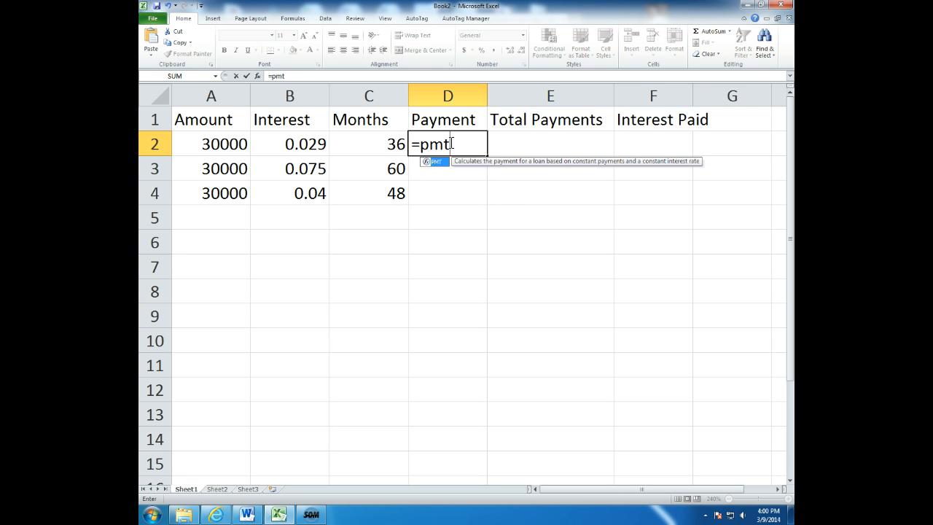
{"action": "type", "text": "("}
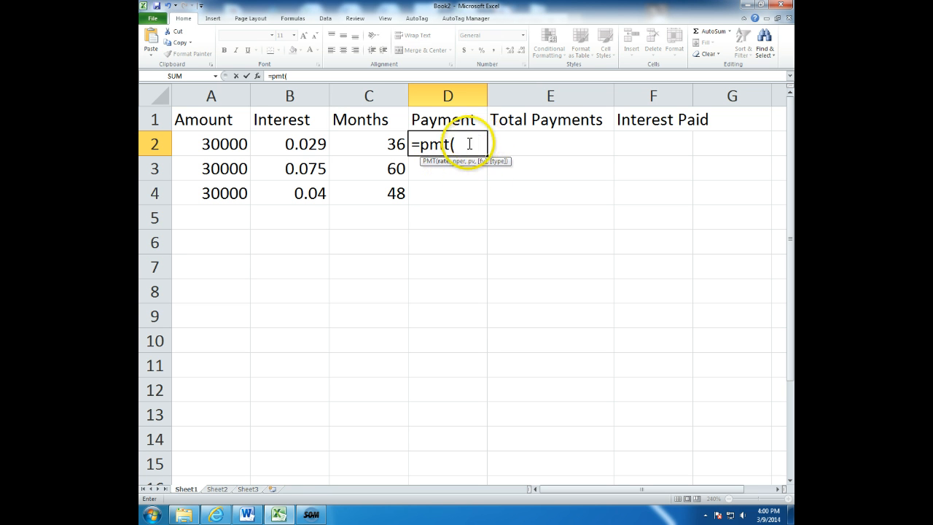
{"action": "left_click", "coordinate": [464, 143]}
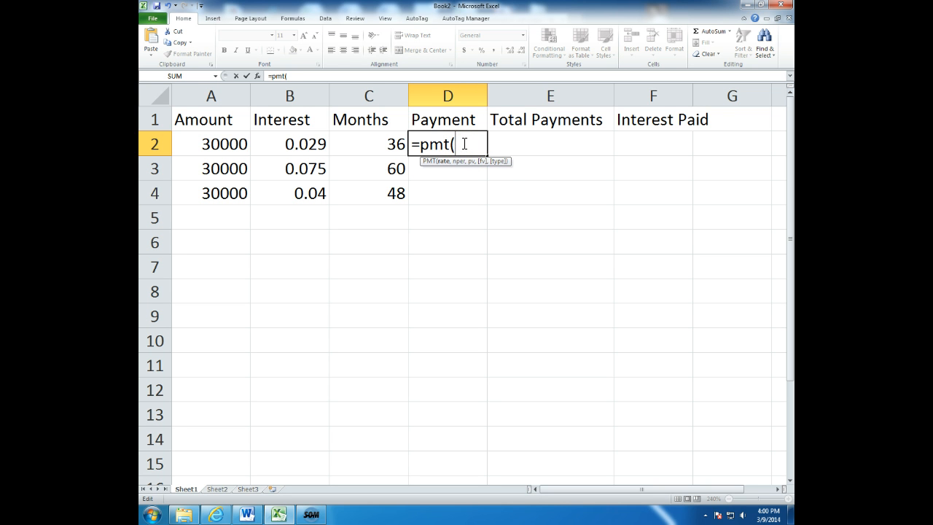
{"action": "type", "text": "b2/12"}
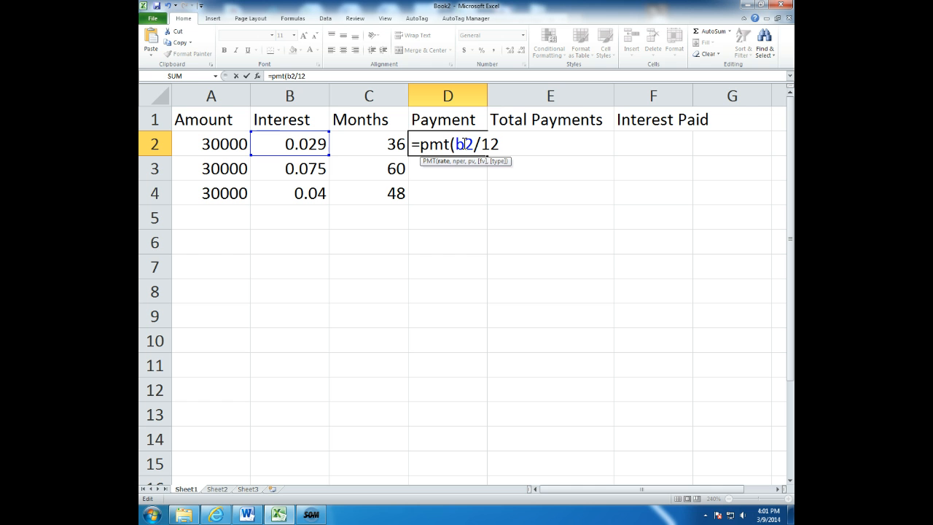
{"action": "type", "text": ",c2"}
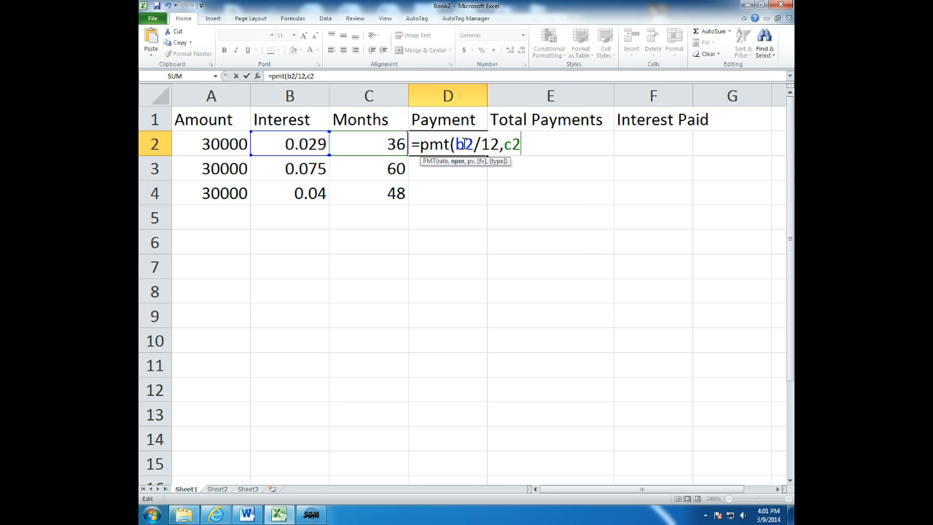
{"action": "type", "text": ","}
{"action": "type", "text": "a2"}
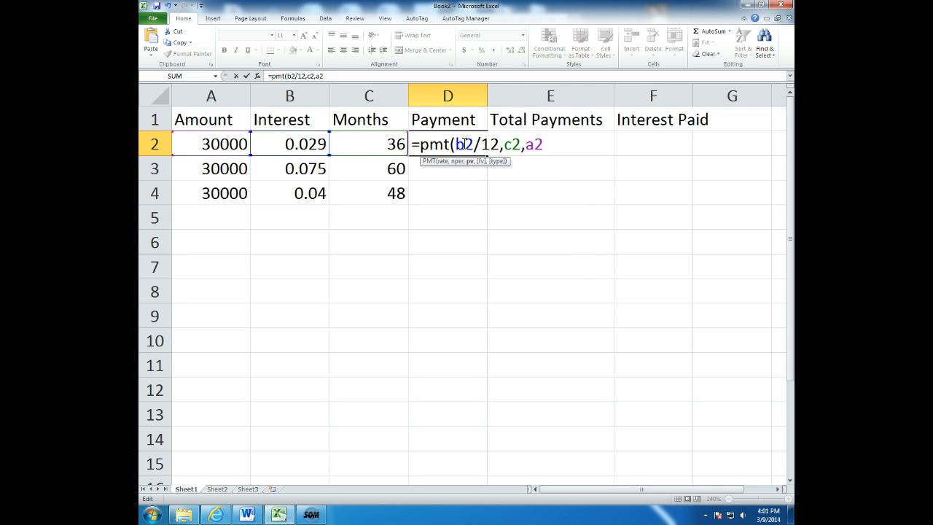
{"action": "type", "text": ")"}
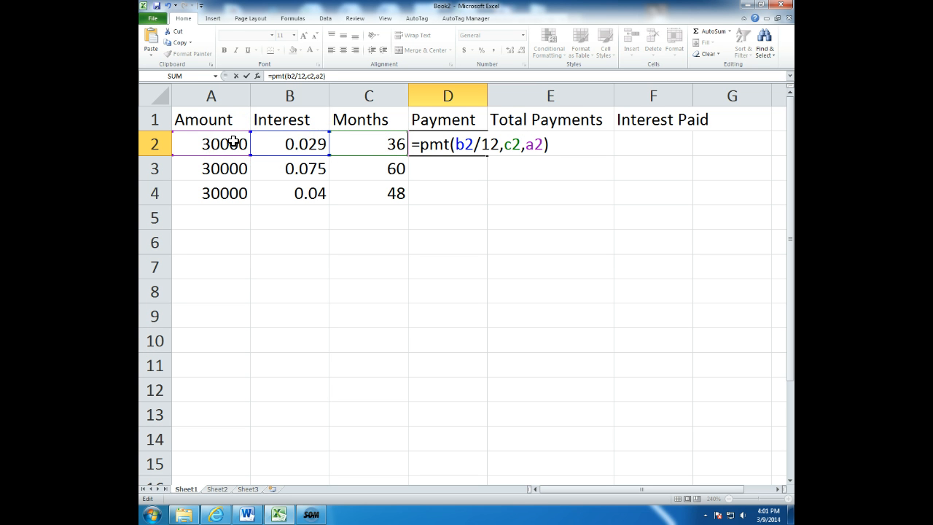
{"action": "key", "text": "Return"}
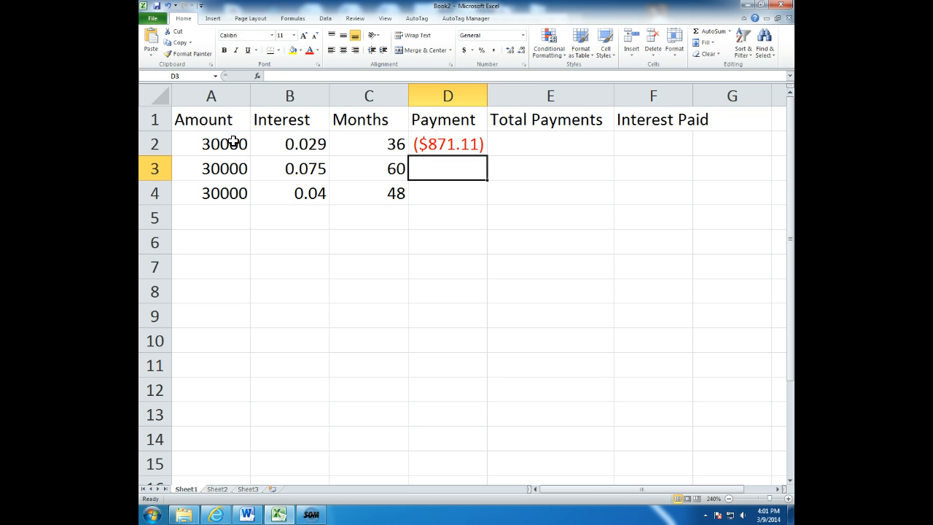
Fill the payment formula from cell D2 down to D4 for the other two loans.
{"action": "key", "text": "Up"}
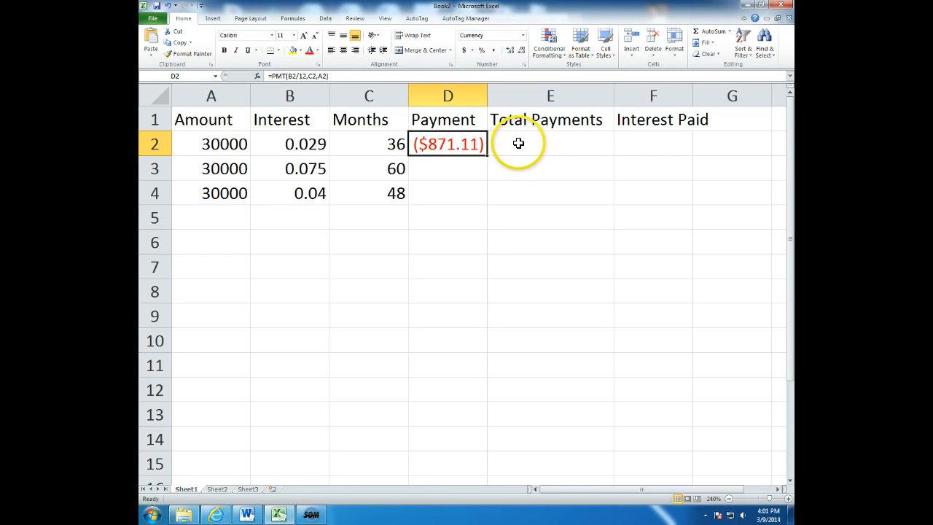
{"action": "left_click_drag", "start_coordinate": [487, 156], "coordinate": [483, 202]}
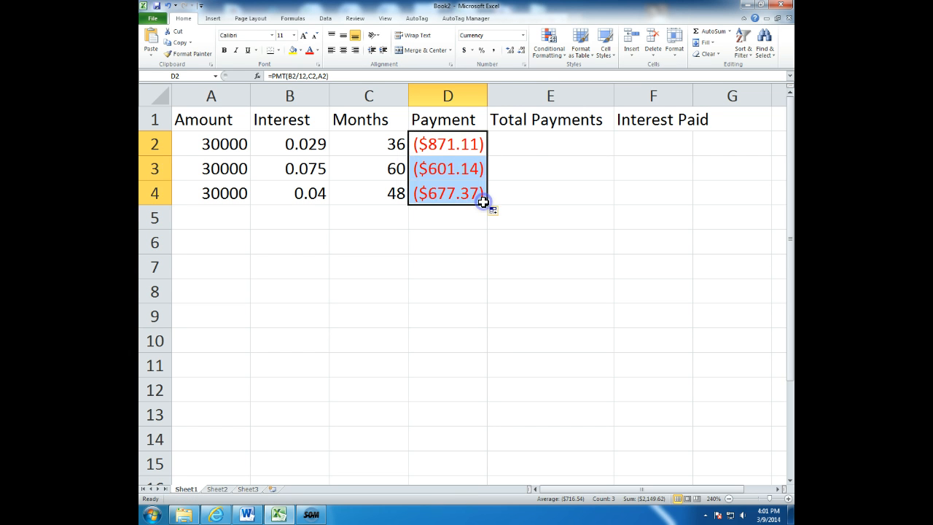
{"action": "left_click", "coordinate": [424, 237]}
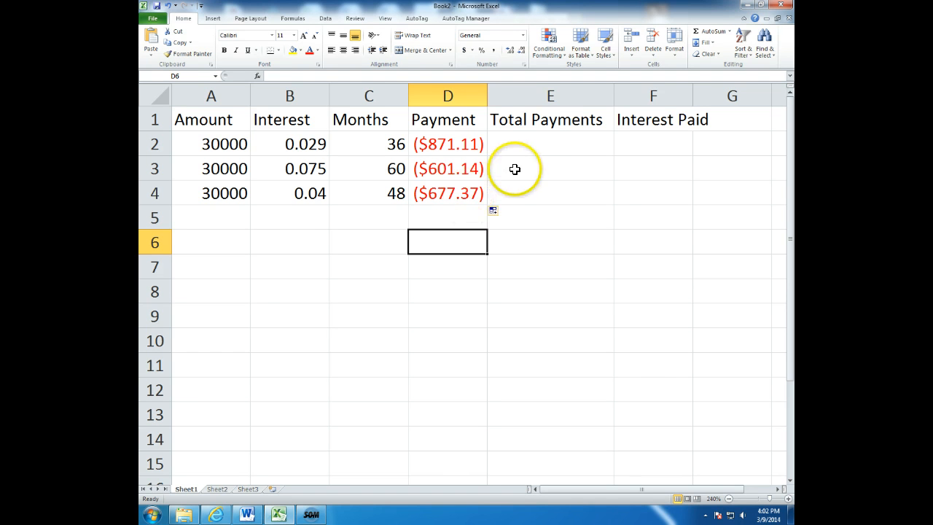
Calculate the first loan's total payments in cell E2 with the formula =abs(d2*c2).
{"action": "left_click", "coordinate": [535, 145]}
{"action": "type", "text": "="}
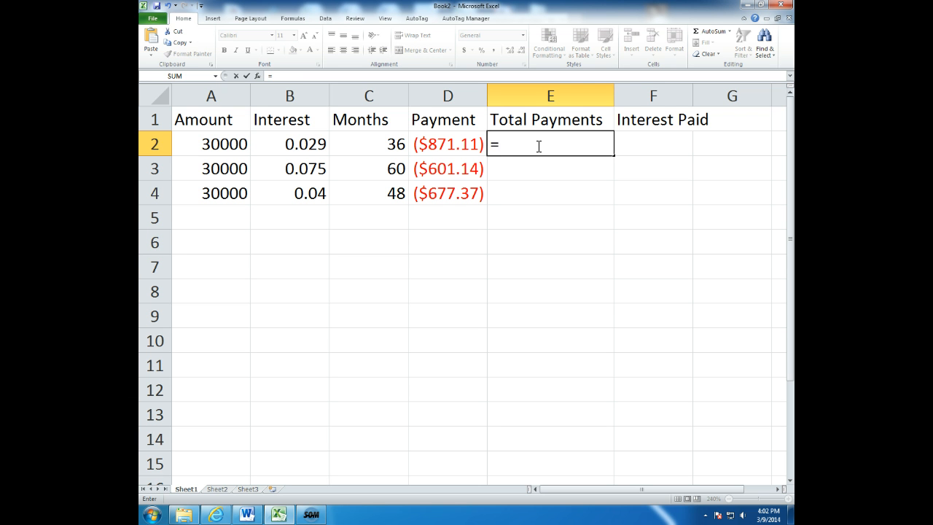
{"action": "type", "text": "abs"}
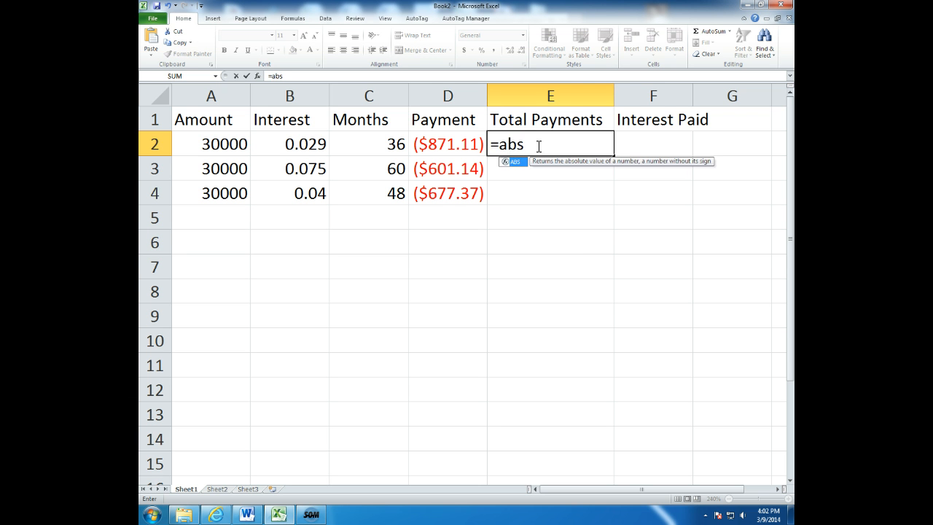
{"action": "type", "text": "("}
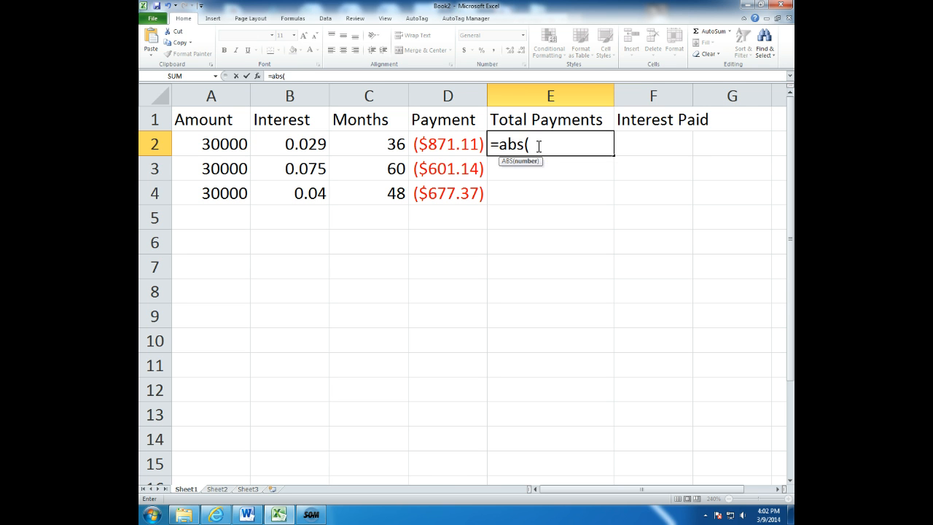
{"action": "type", "text": "d"}
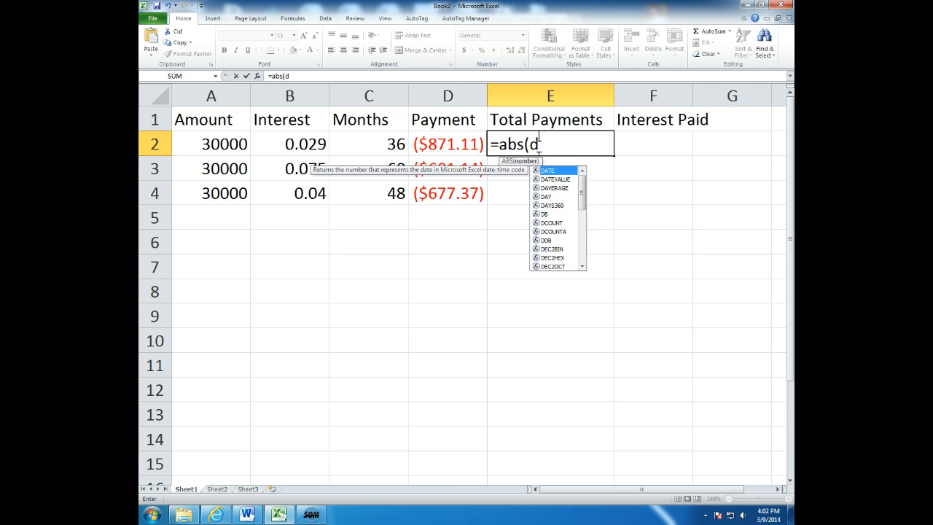
{"action": "type", "text": "2*"}
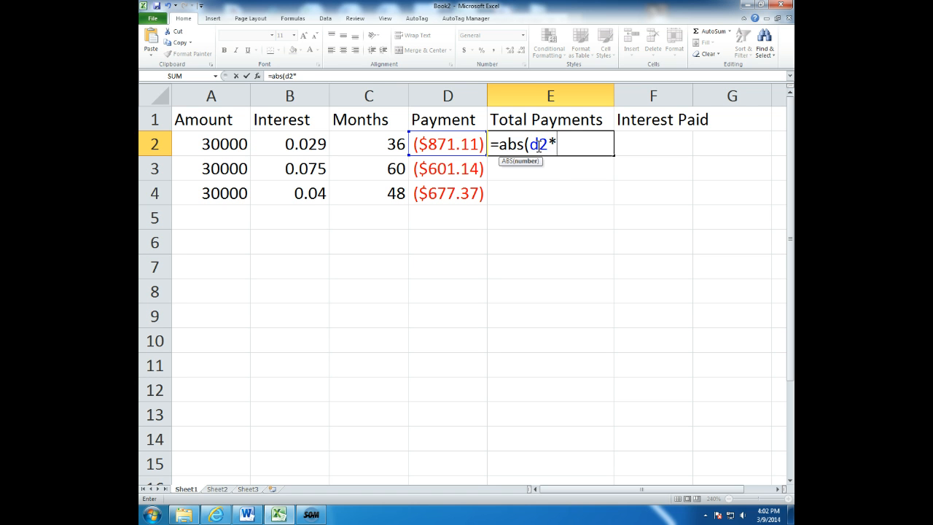
{"action": "type", "text": "c2)"}
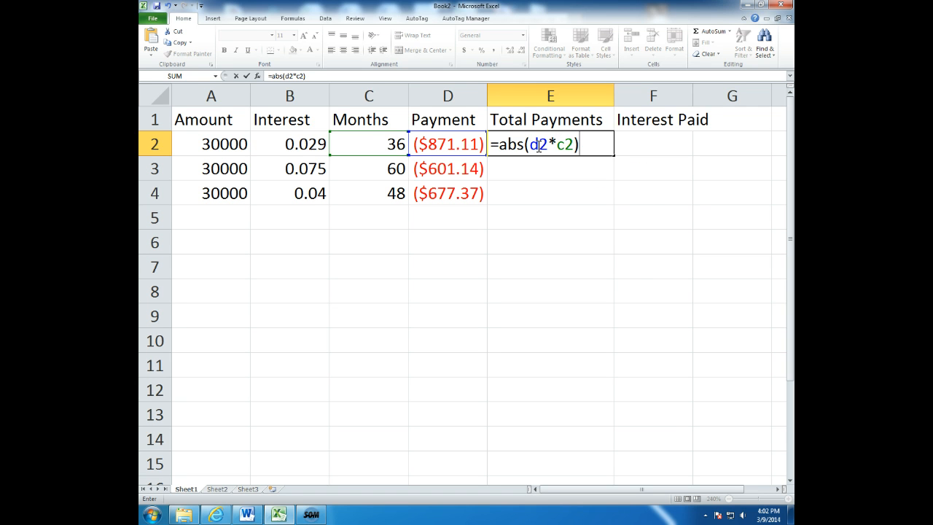
{"action": "key", "text": "Return"}
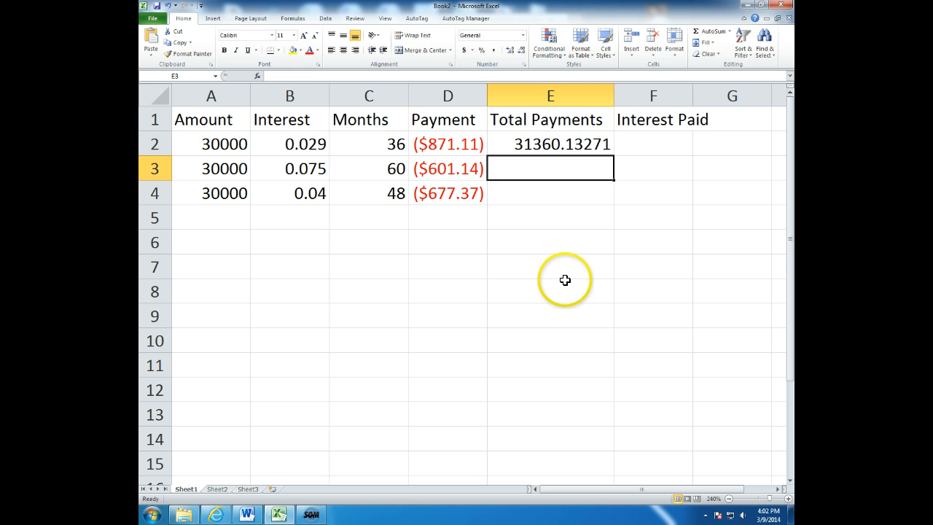
Format cell E2 as accounting dollars with no decimal places and fill it down to E4.
{"action": "left_click", "coordinate": [583, 144]}
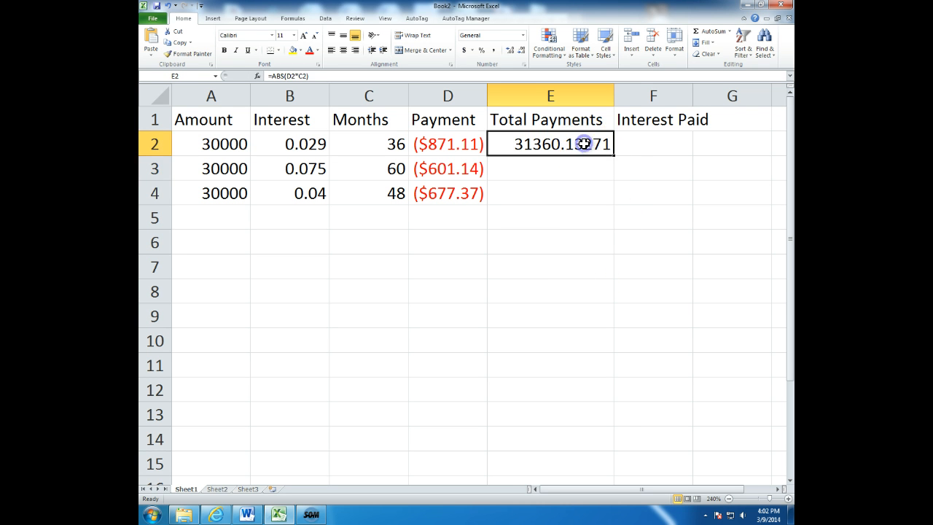
{"action": "left_click", "coordinate": [464, 50]}
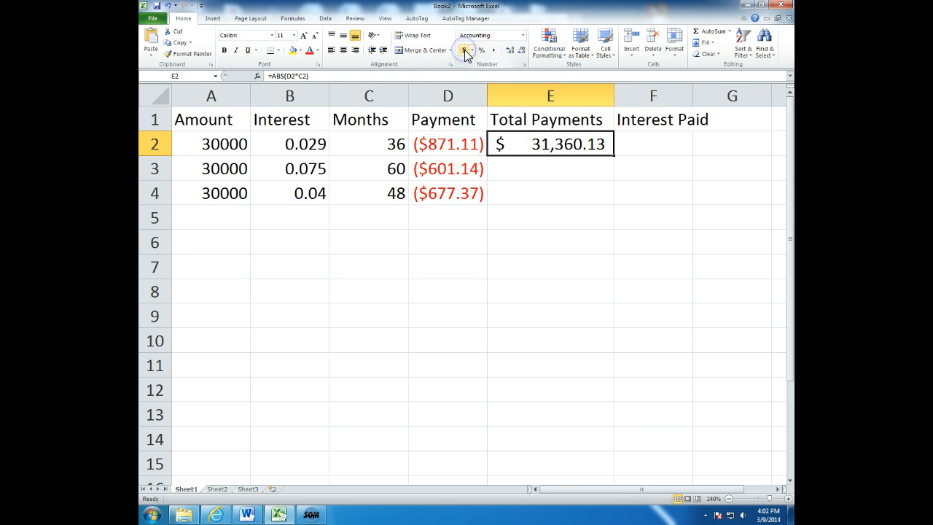
{"action": "left_click", "coordinate": [521, 50]}
{"action": "left_click", "coordinate": [521, 51]}
{"action": "left_click", "coordinate": [521, 51]}
{"action": "left_click", "coordinate": [521, 51]}
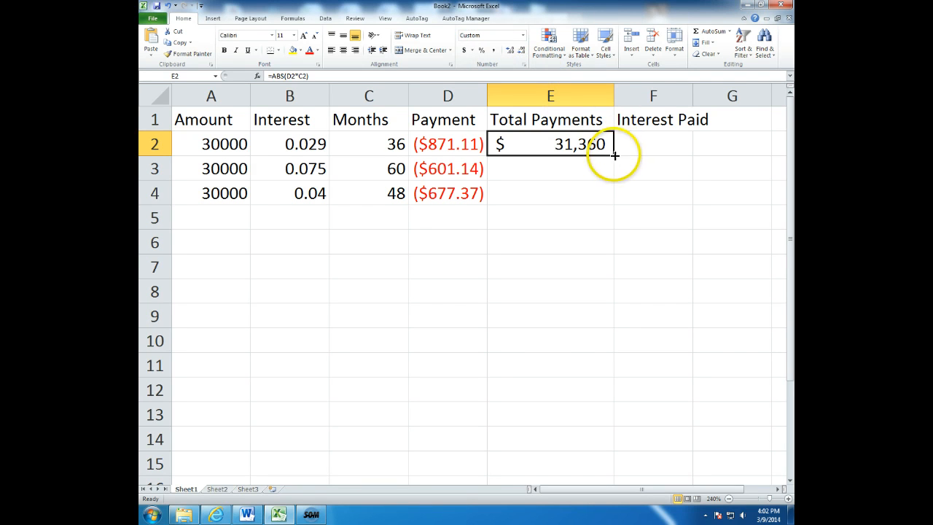
{"action": "left_click_drag", "start_coordinate": [614, 156], "coordinate": [611, 204]}
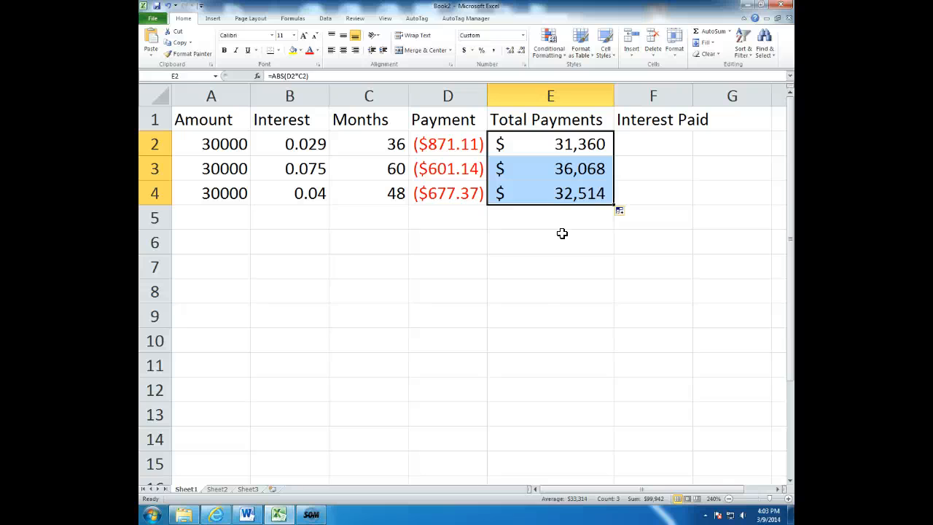
Enter the formula =d2-a2 in cell F2 for the first loan's interest paid.
{"action": "left_click", "coordinate": [662, 144]}
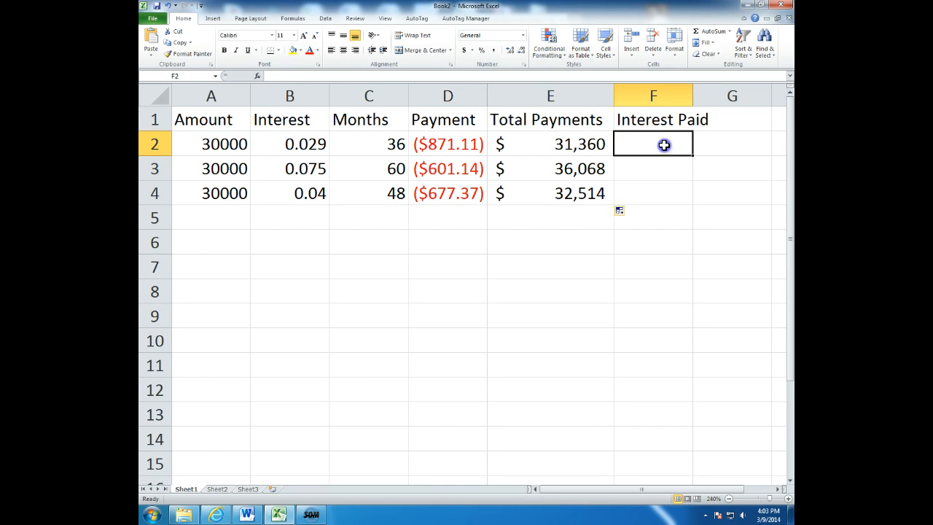
{"action": "left_click", "coordinate": [581, 145]}
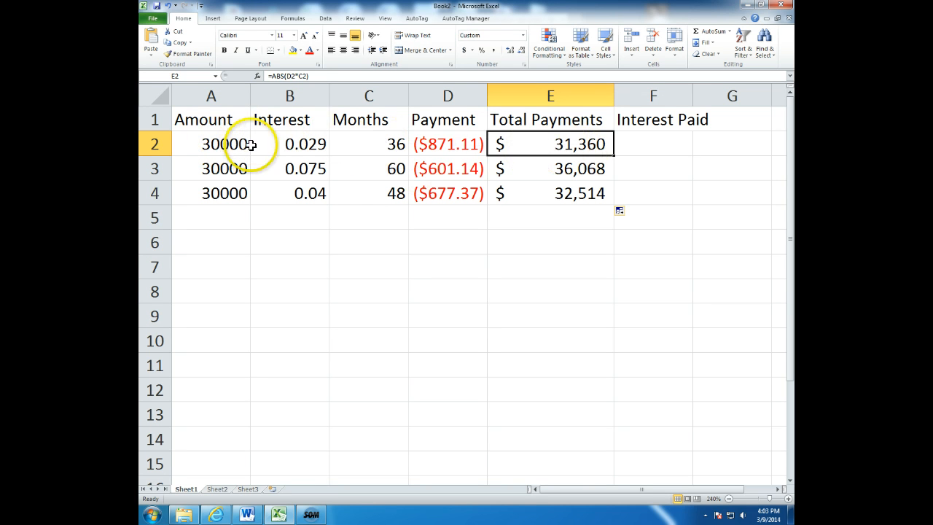
{"action": "left_click", "coordinate": [653, 144]}
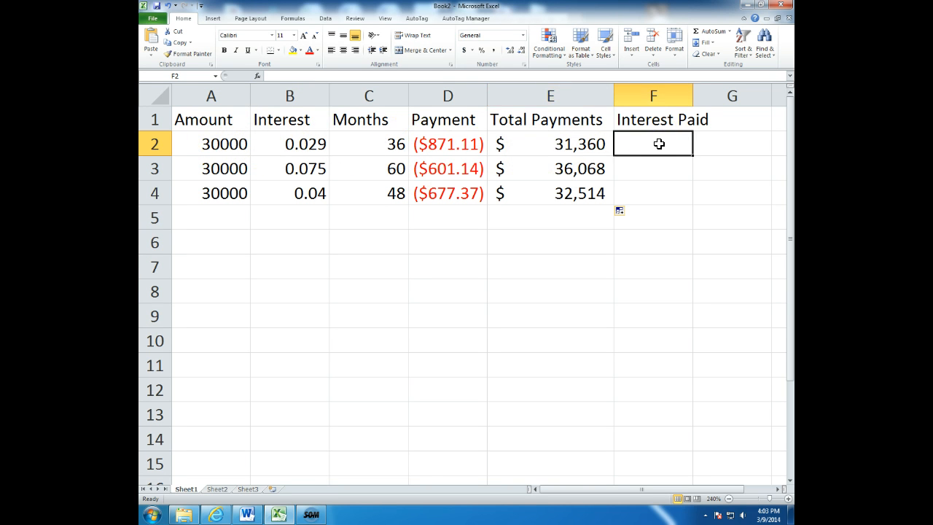
{"action": "type", "text": "="}
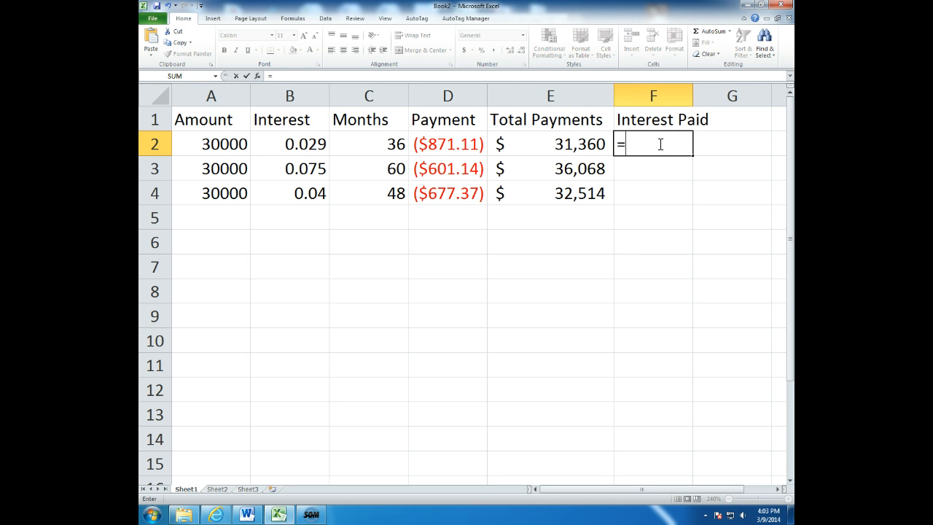
{"action": "type", "text": "d"}
{"action": "type", "text": "2"}
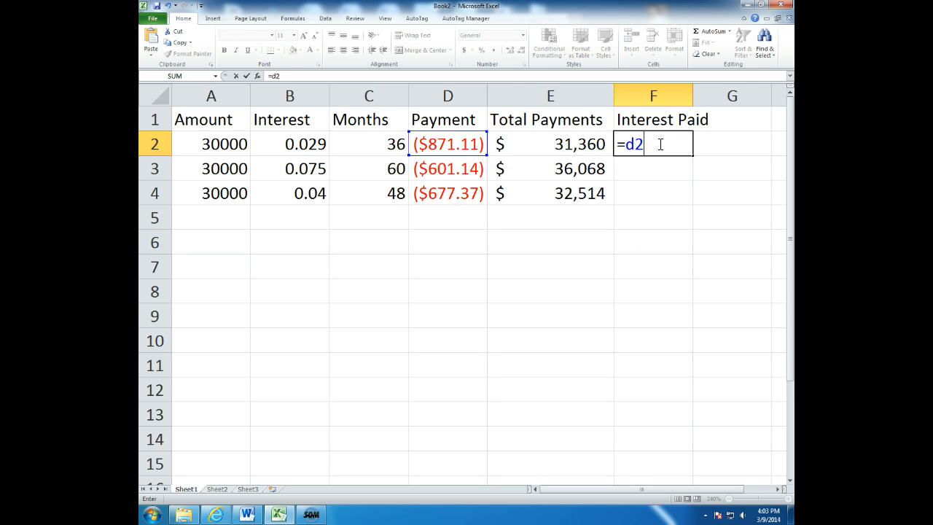
{"action": "type", "text": "-a2"}
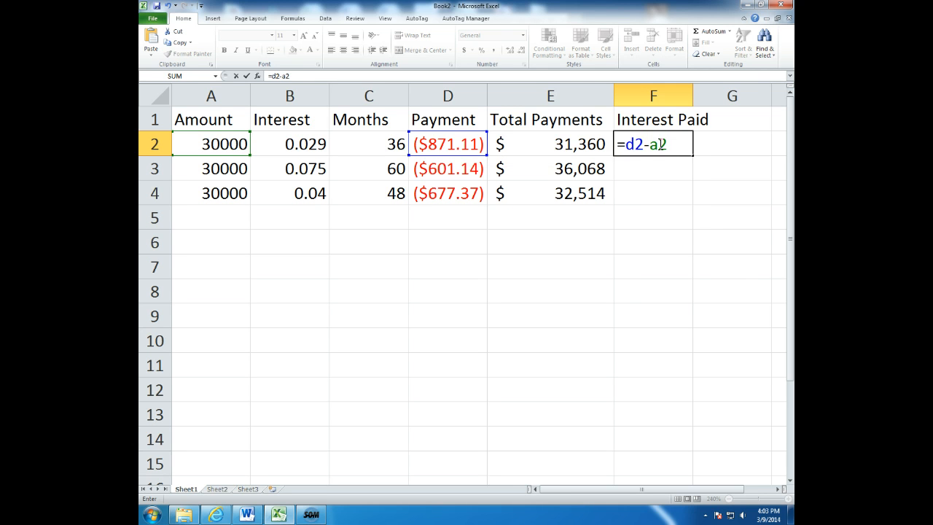
{"action": "key", "text": "Return"}
{"action": "left_click", "coordinate": [685, 146]}
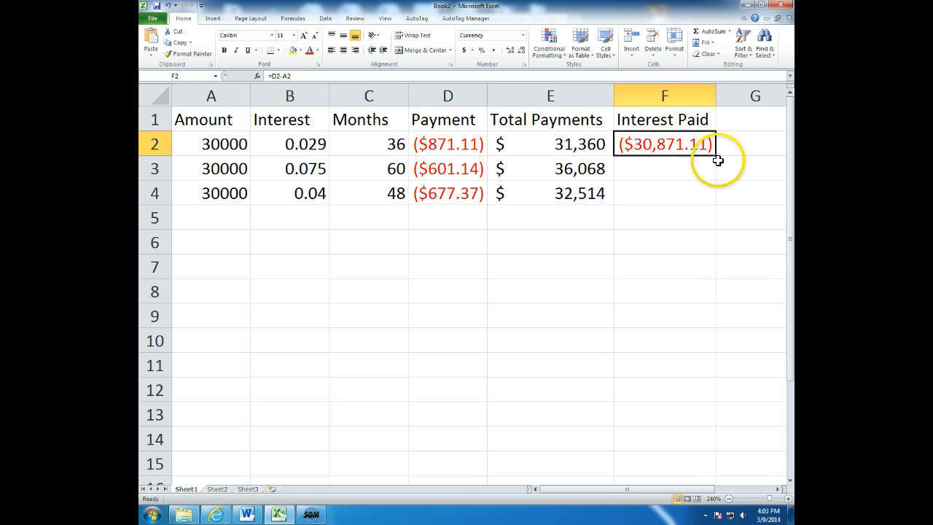
Fill the interest paid formula from cell F2 down to F4 and show the amounts without decimal places.
{"action": "left_click_drag", "start_coordinate": [715, 156], "coordinate": [704, 202]}
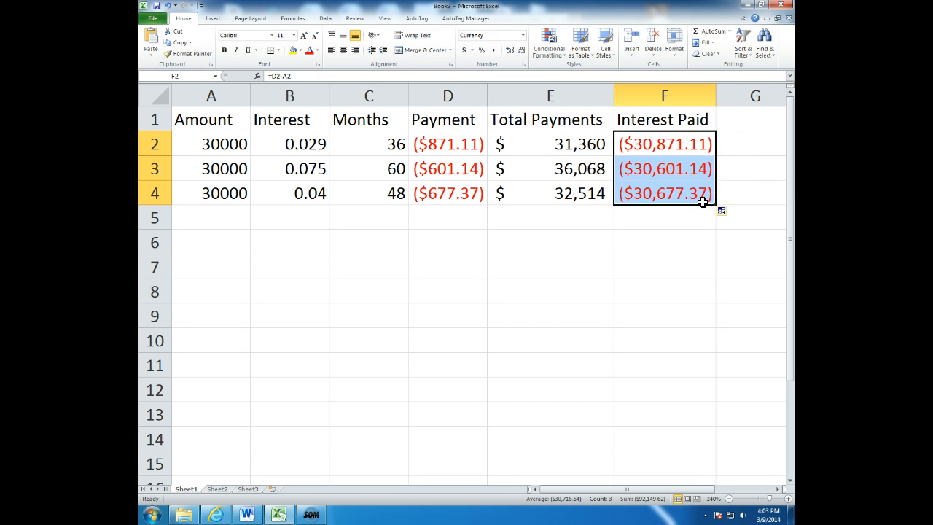
{"action": "left_click", "coordinate": [524, 53]}
{"action": "left_click", "coordinate": [524, 52]}
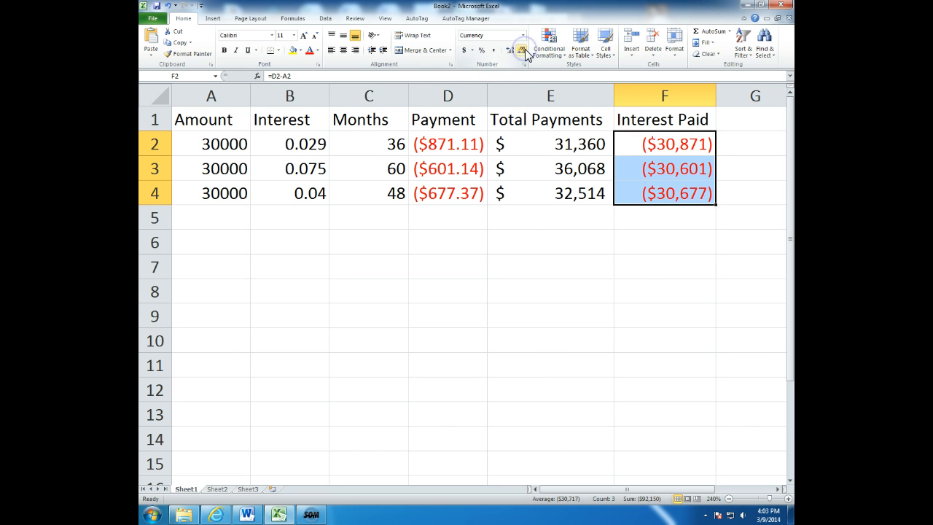
{"action": "left_click", "coordinate": [680, 284]}
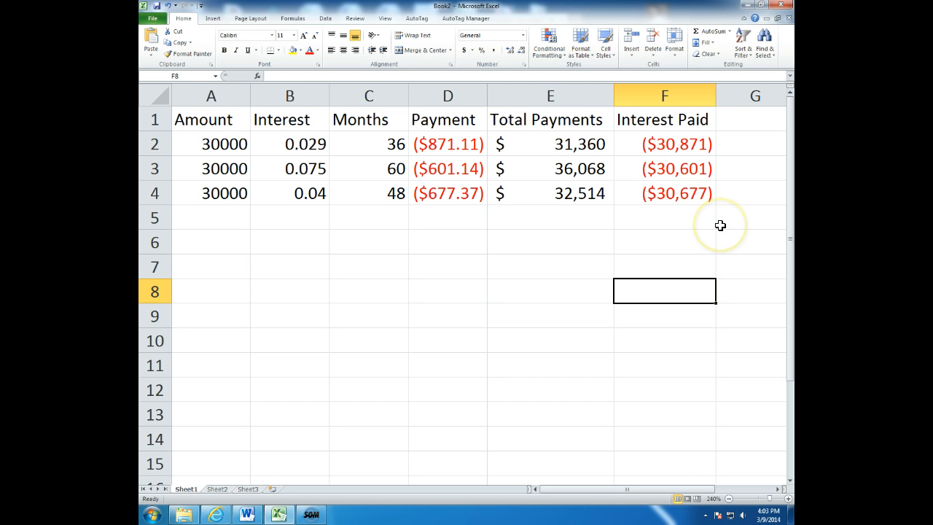
Clear the interest paid formulas from cells F2 to F4.
{"action": "left_click", "coordinate": [685, 144]}
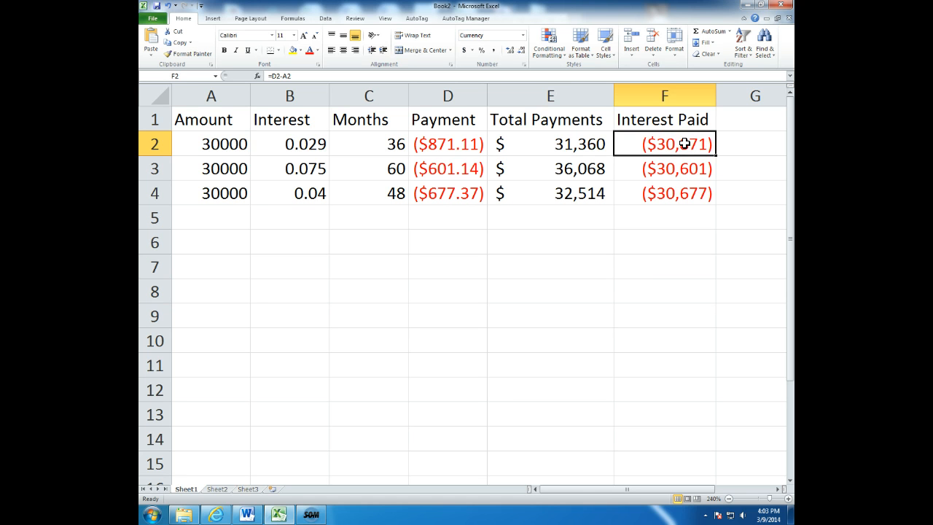
{"action": "left_click", "coordinate": [673, 267]}
{"action": "left_click_drag", "start_coordinate": [678, 143], "coordinate": [681, 194]}
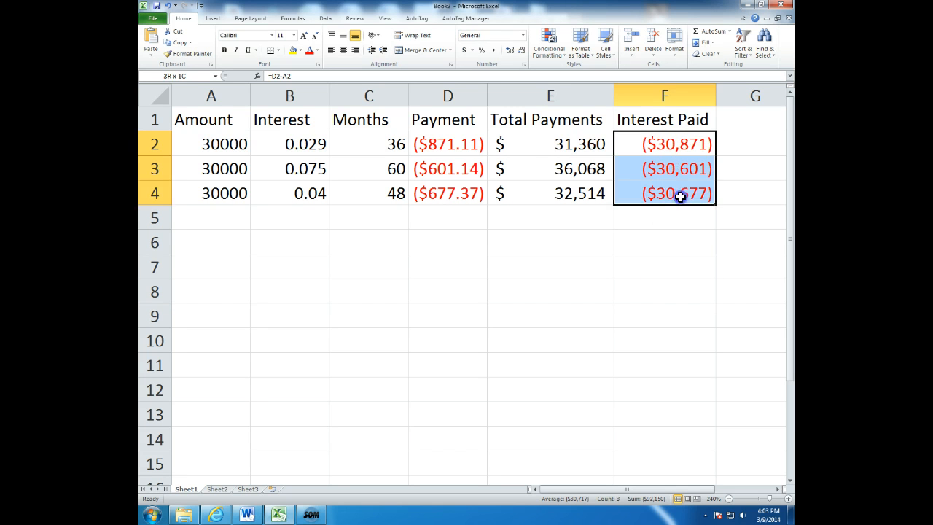
{"action": "key", "text": "Delete"}
Calculate the first loan's interest paid in cell F2 with the formula =e2-a2 and fill it down to F4.
{"action": "left_click", "coordinate": [680, 144]}
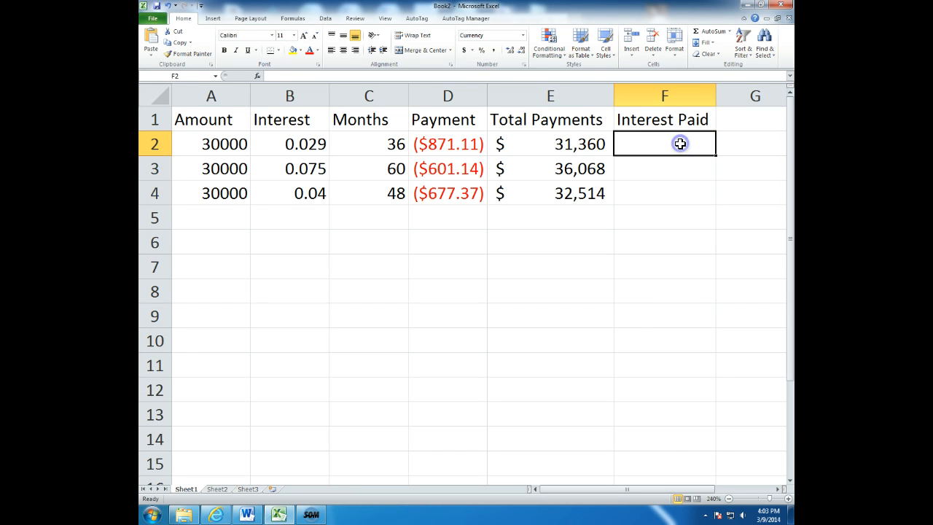
{"action": "type", "text": "="}
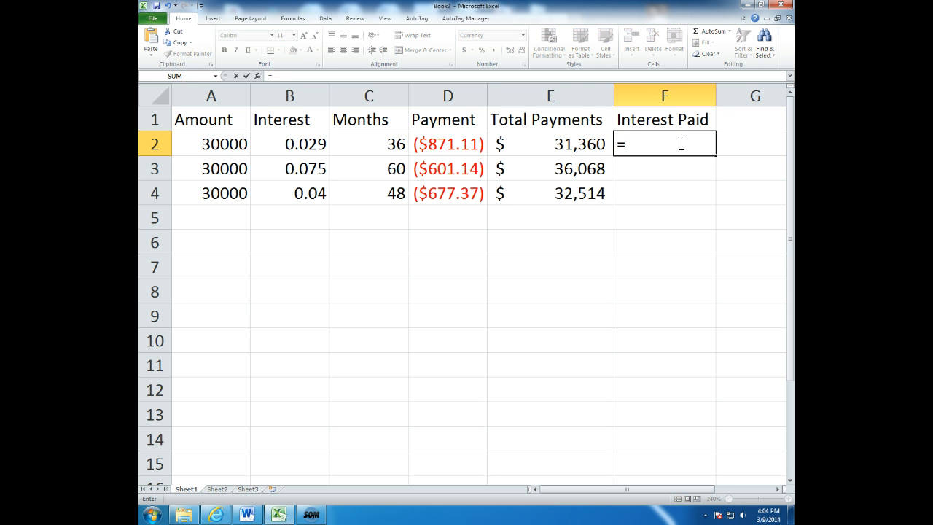
{"action": "type", "text": "e2"}
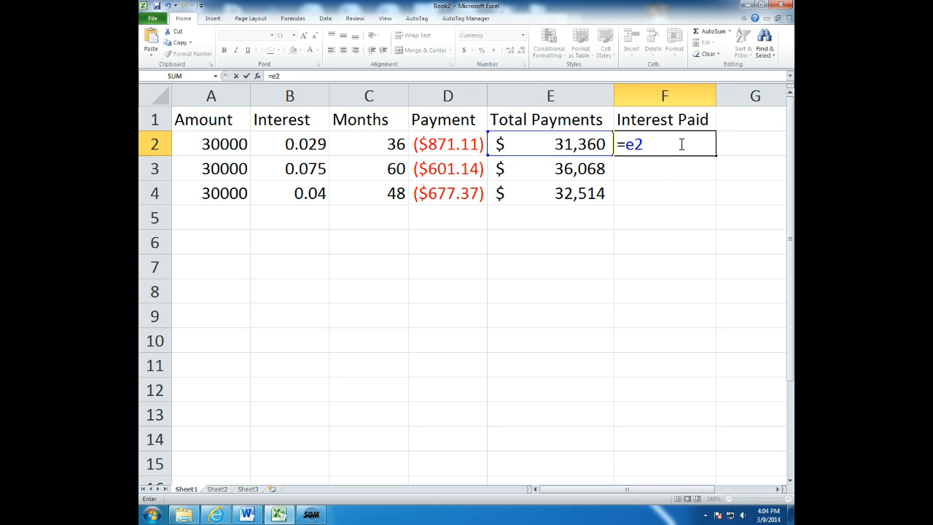
{"action": "type", "text": "-a2"}
{"action": "key", "text": "Return"}
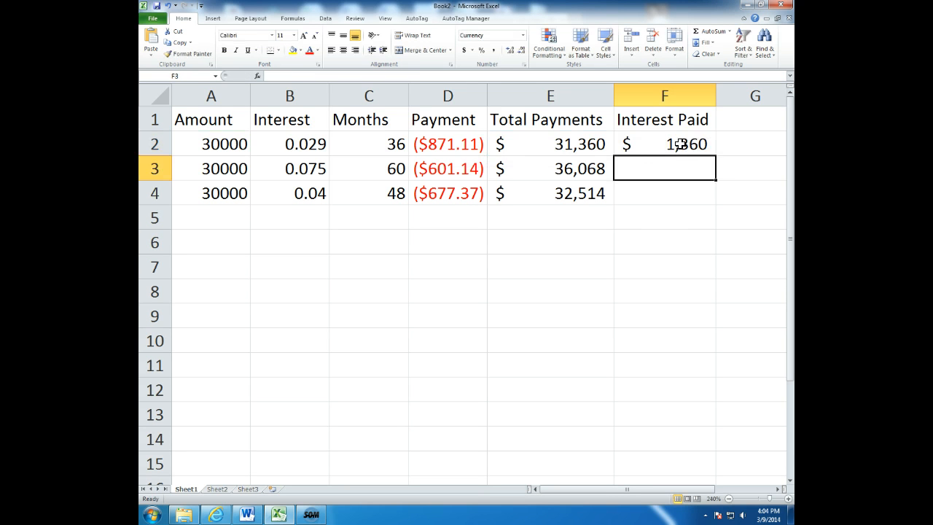
{"action": "left_click", "coordinate": [669, 144]}
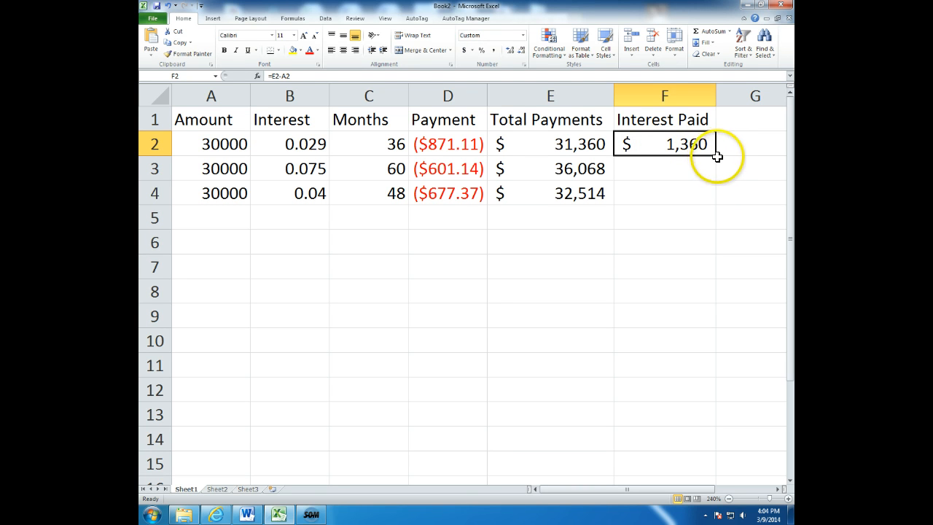
{"action": "left_click_drag", "start_coordinate": [717, 154], "coordinate": [715, 199]}
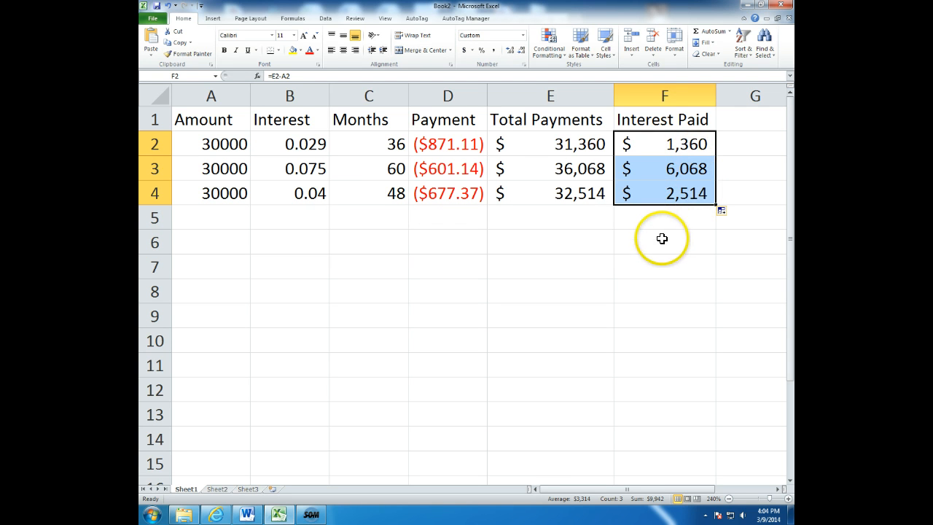
Add a fourth loan in row 5 with amount 450000, interest .09 and 360 months.
{"action": "left_click", "coordinate": [221, 216]}
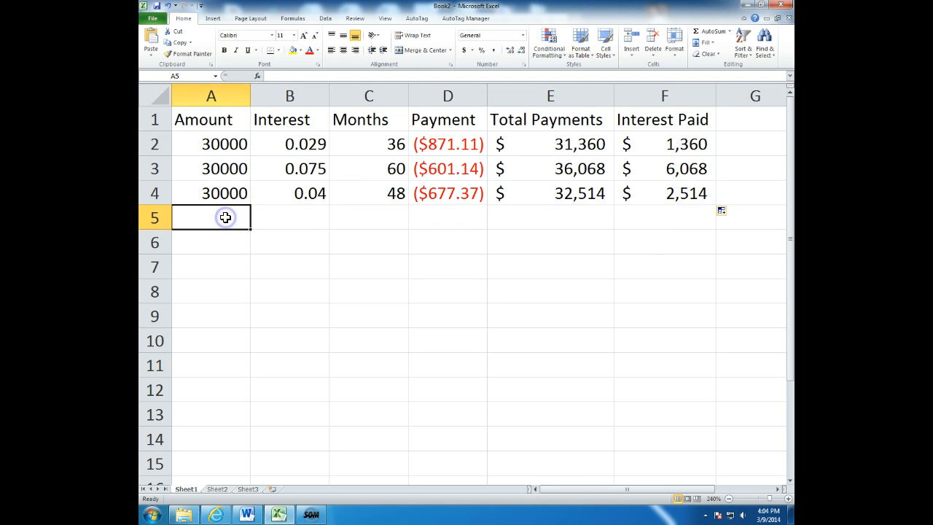
{"action": "type", "text": "450"}
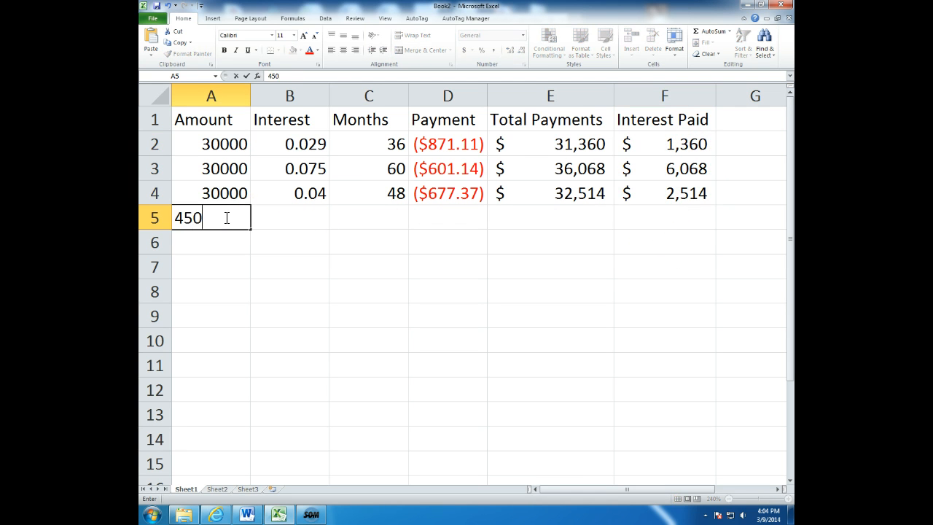
{"action": "type", "text": "000"}
{"action": "key", "text": "Tab"}
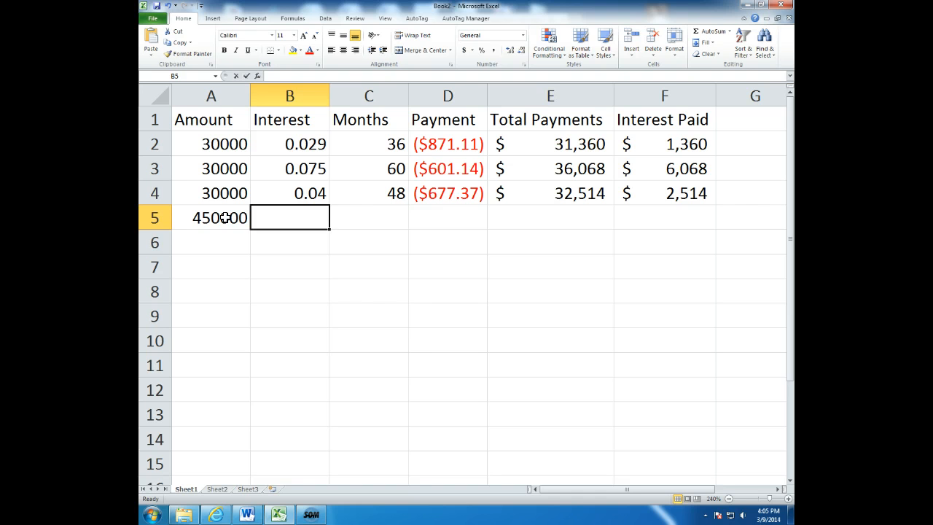
{"action": "type", "text": ".09"}
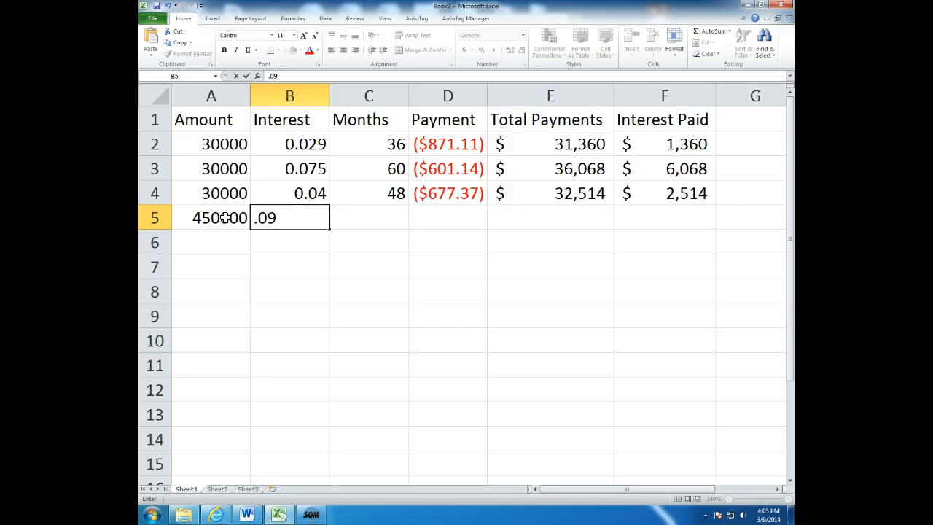
{"action": "key", "text": "Tab"}
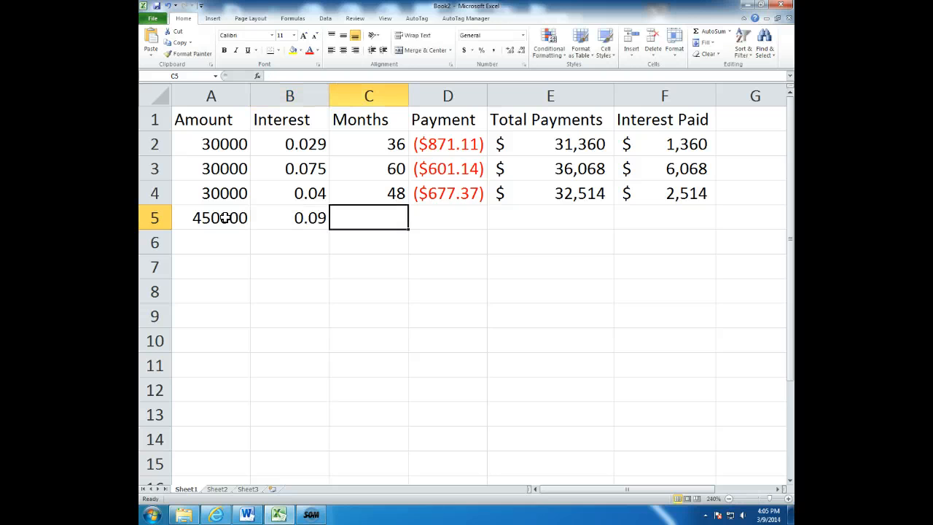
{"action": "type", "text": "360"}
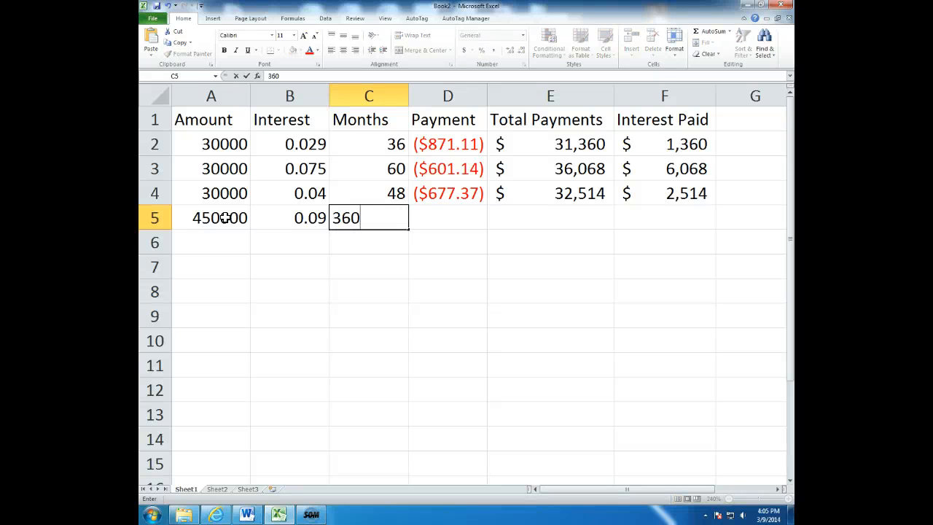
{"action": "key", "text": "Escape"}
{"action": "key", "text": "Return"}
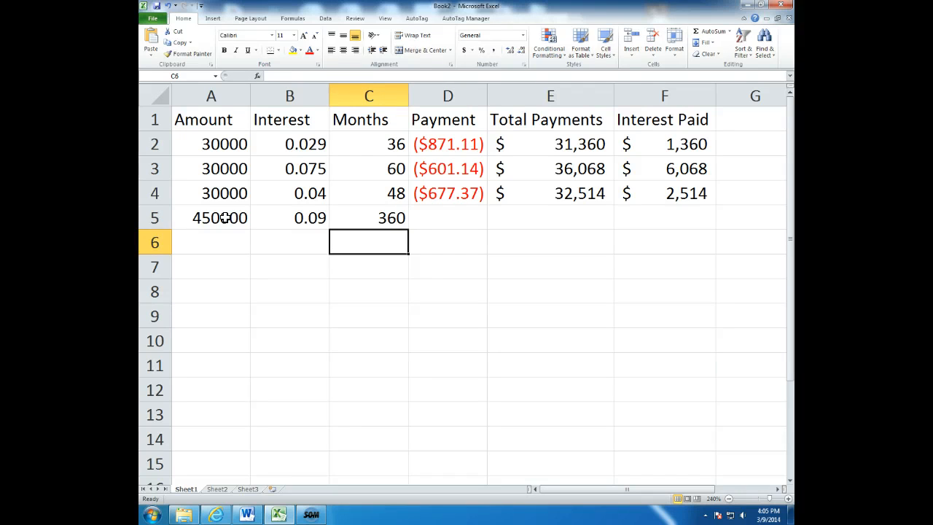
Add a fifth loan in row 6 with amount 450000, interest .08 and 240 months.
{"action": "key", "text": "Left"}
{"action": "key", "text": "Left"}
{"action": "type", "text": "450000"}
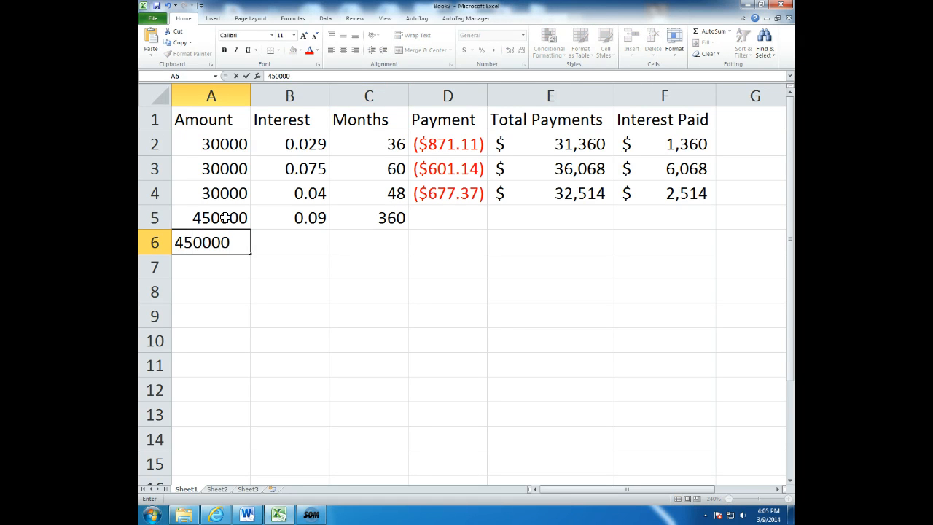
{"action": "key", "text": "Tab"}
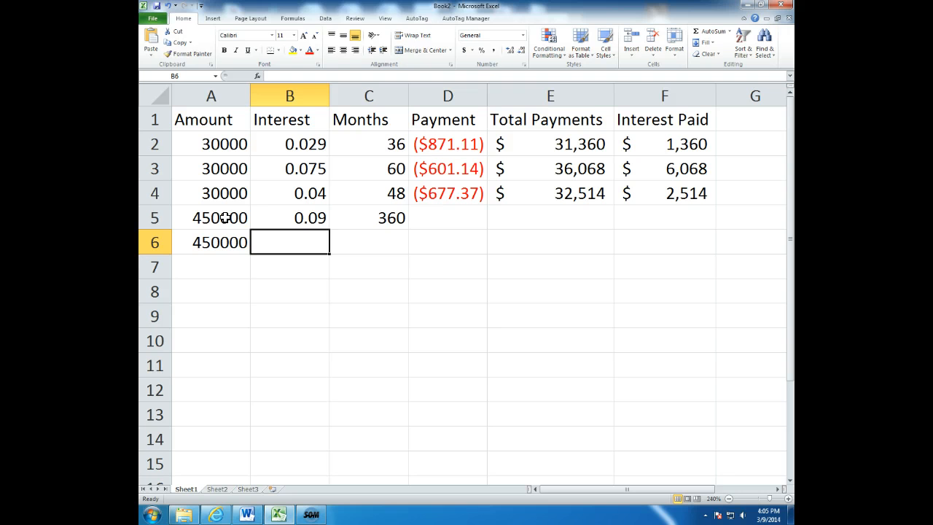
{"action": "type", "text": ".0"}
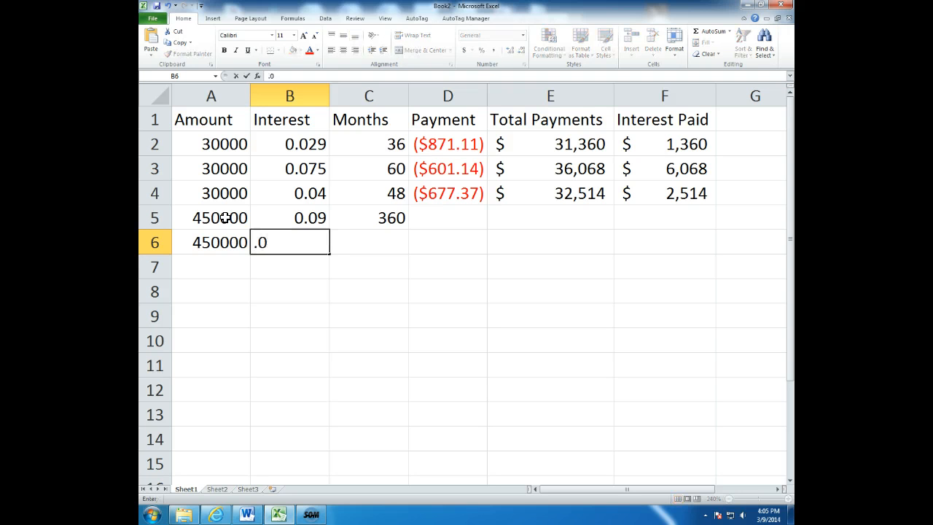
{"action": "type", "text": "8"}
{"action": "key", "text": "Tab"}
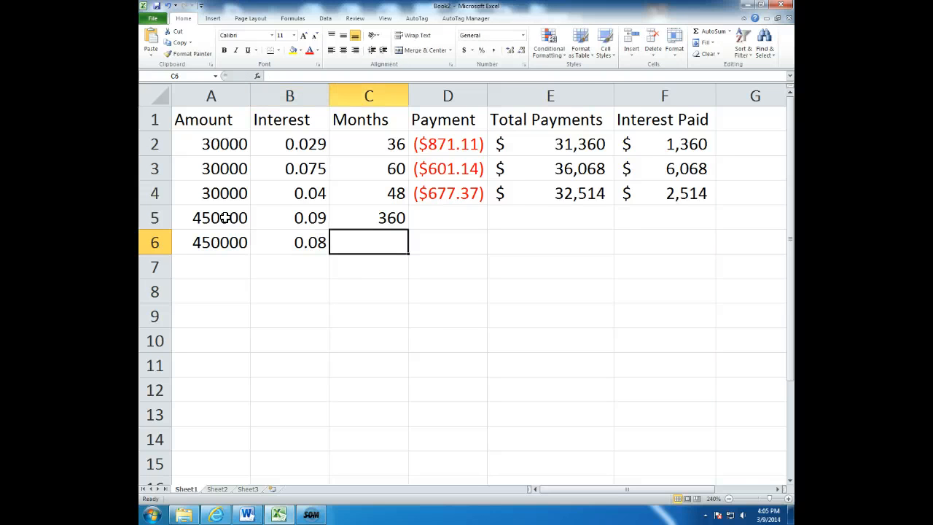
{"action": "type", "text": "2"}
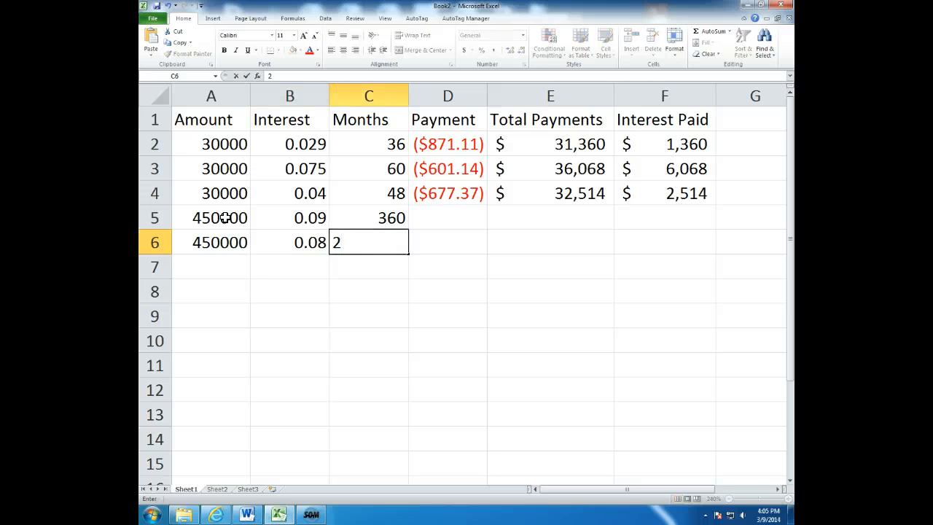
{"action": "type", "text": "40"}
{"action": "key", "text": "Tab"}
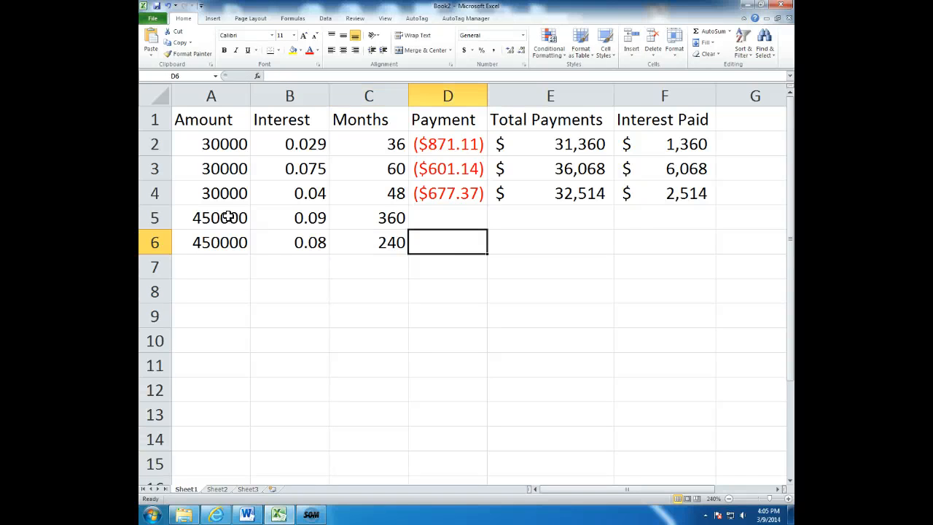
Fill the payment, total payments and interest paid formulas from D4:F4 down to row 6 and widen column D to fit.
{"action": "left_click", "coordinate": [467, 193]}
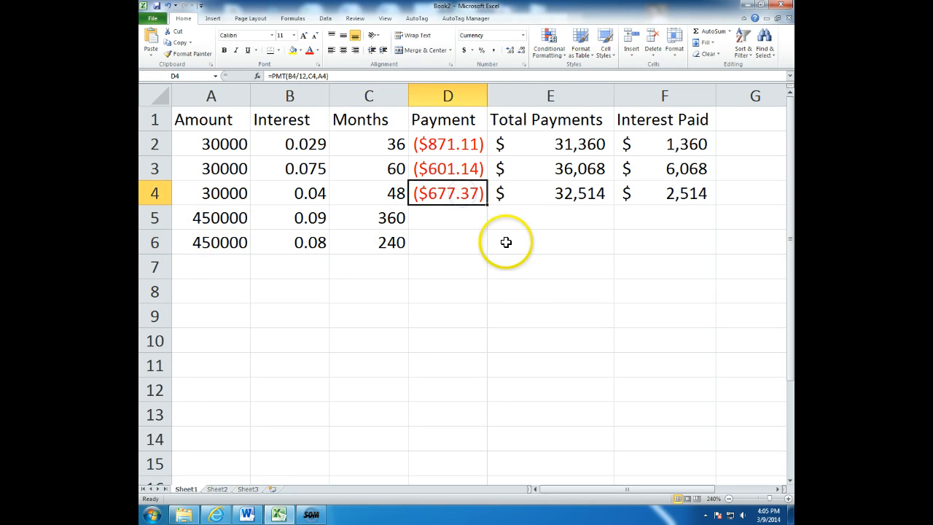
{"action": "left_click", "coordinate": [526, 271]}
{"action": "left_click_drag", "start_coordinate": [445, 195], "coordinate": [645, 202]}
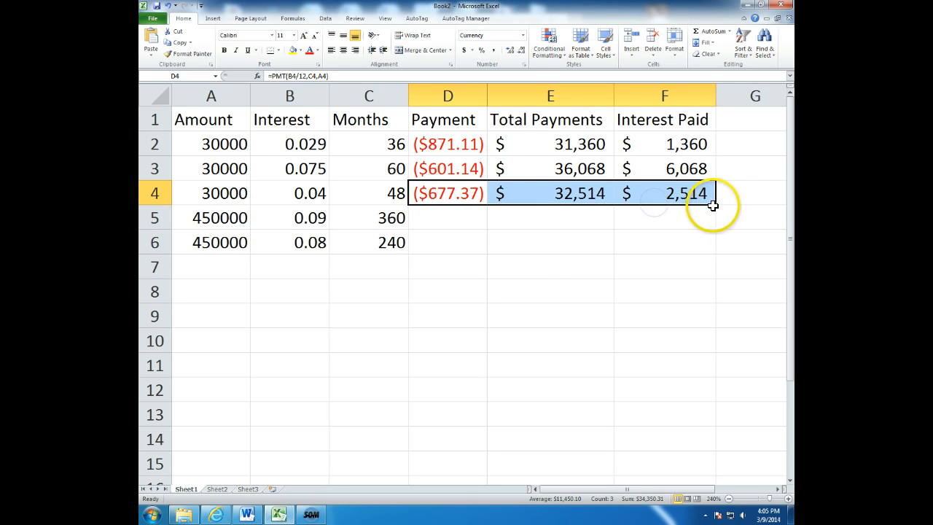
{"action": "left_click_drag", "start_coordinate": [718, 206], "coordinate": [718, 250]}
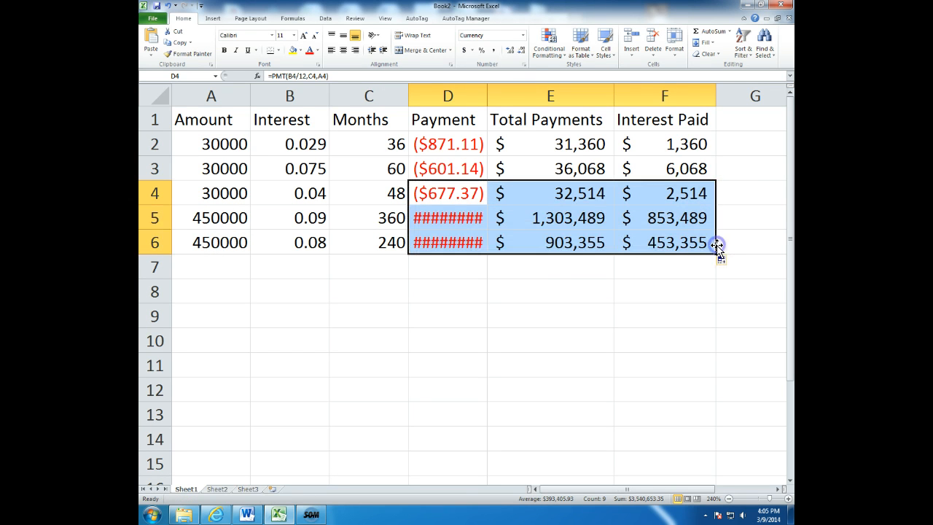
{"action": "left_click_drag", "start_coordinate": [487, 96], "coordinate": [507, 100]}
{"action": "left_click", "coordinate": [460, 377]}
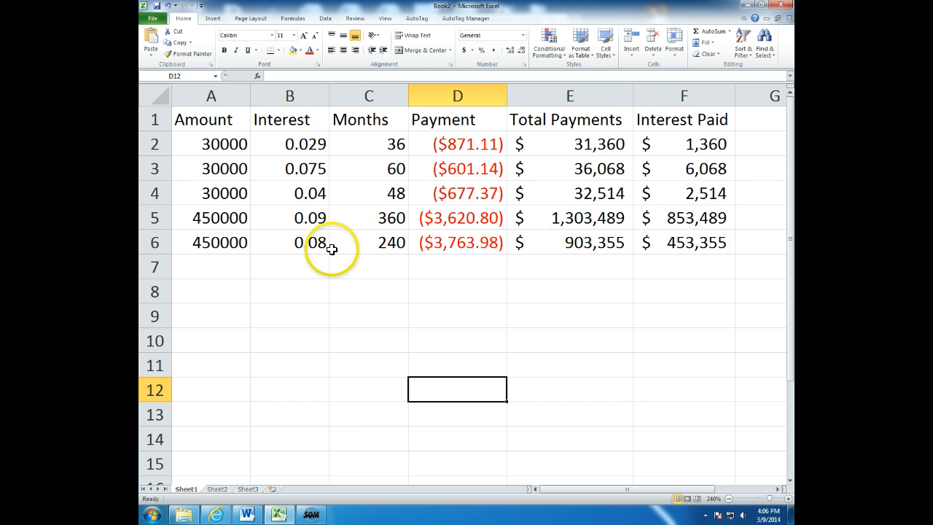
Change the interest rates of the last two loans to .05 in cell B5 and .04 in cell B6.
{"action": "left_click", "coordinate": [305, 213]}
{"action": "type", "text": "."}
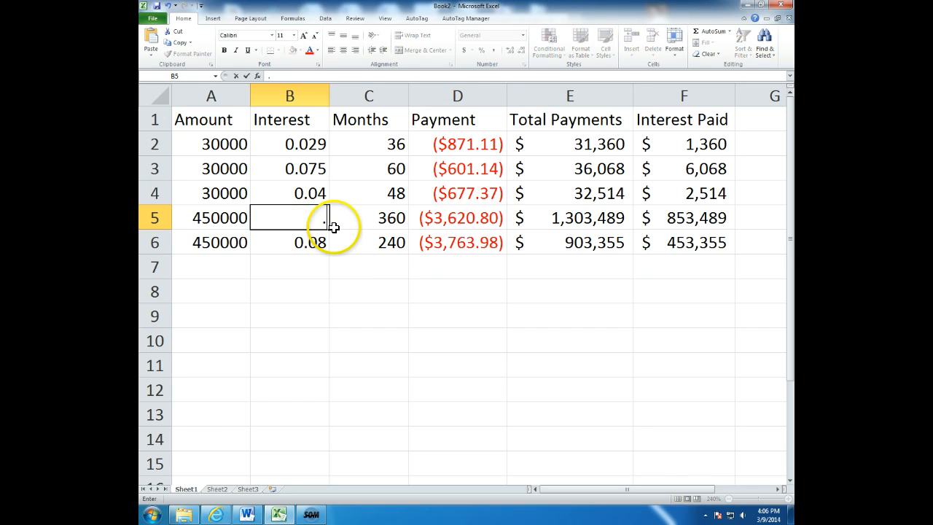
{"action": "type", "text": "05"}
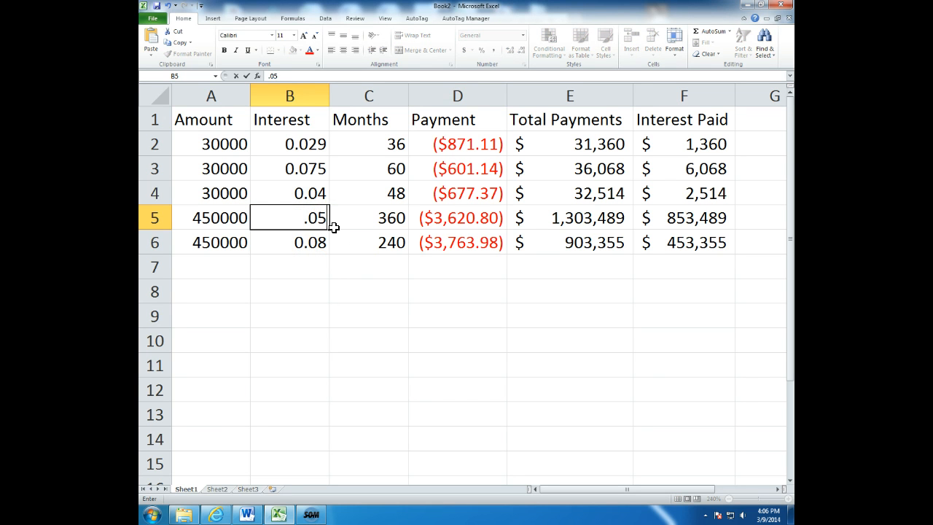
{"action": "left_click", "coordinate": [307, 242]}
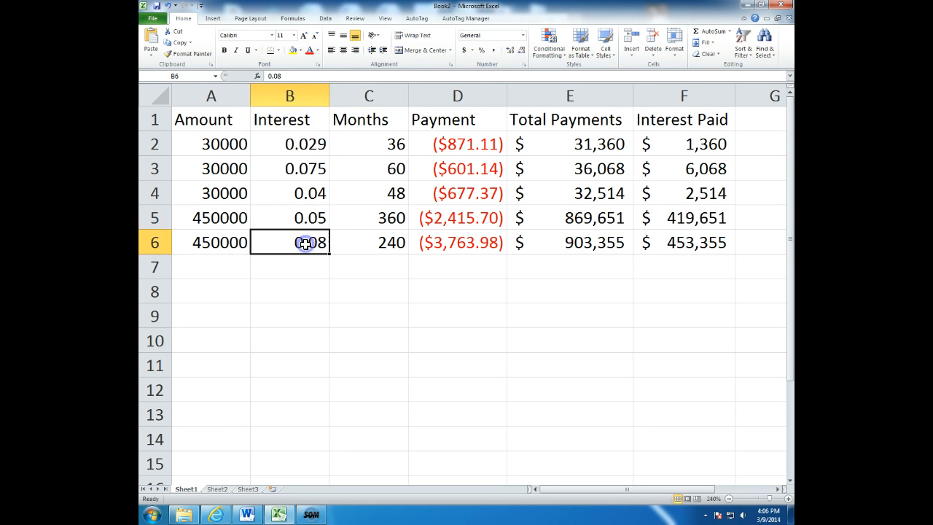
{"action": "type", "text": ".0"}
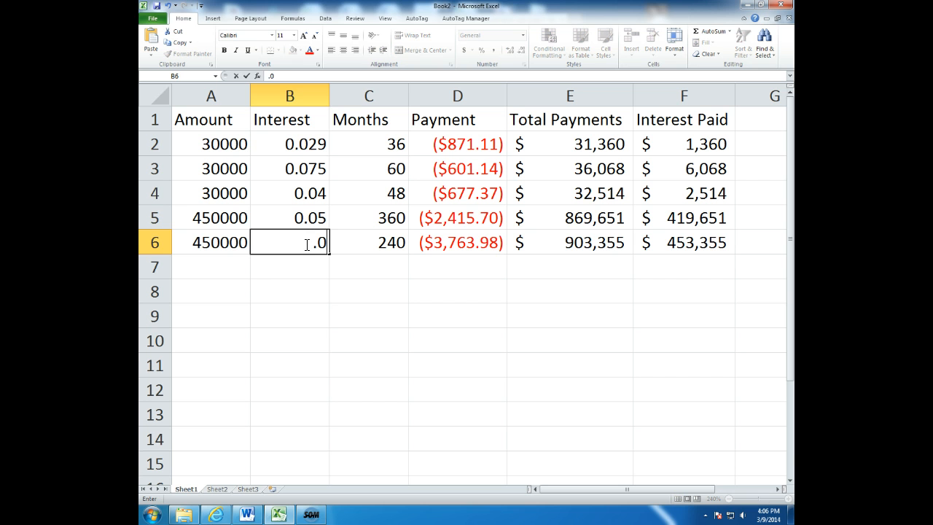
{"action": "type", "text": "4"}
{"action": "key", "text": "Return"}
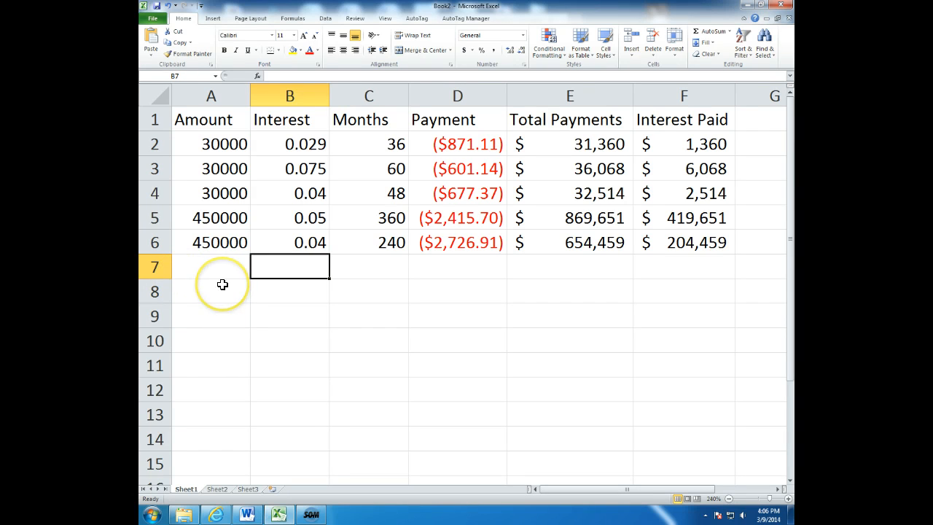
Change the amounts of the last two loans in cells A5 and A6 to 300000.
{"action": "left_click", "coordinate": [225, 218]}
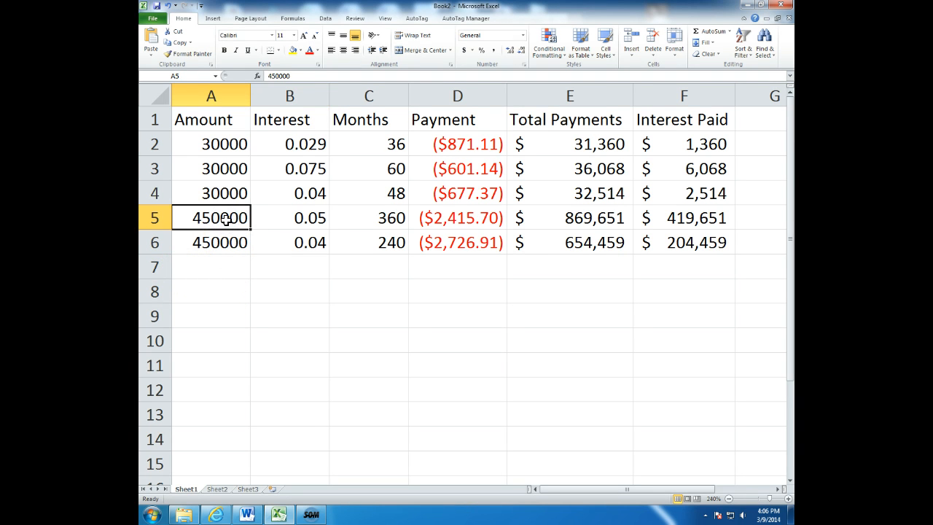
{"action": "type", "text": "30000"}
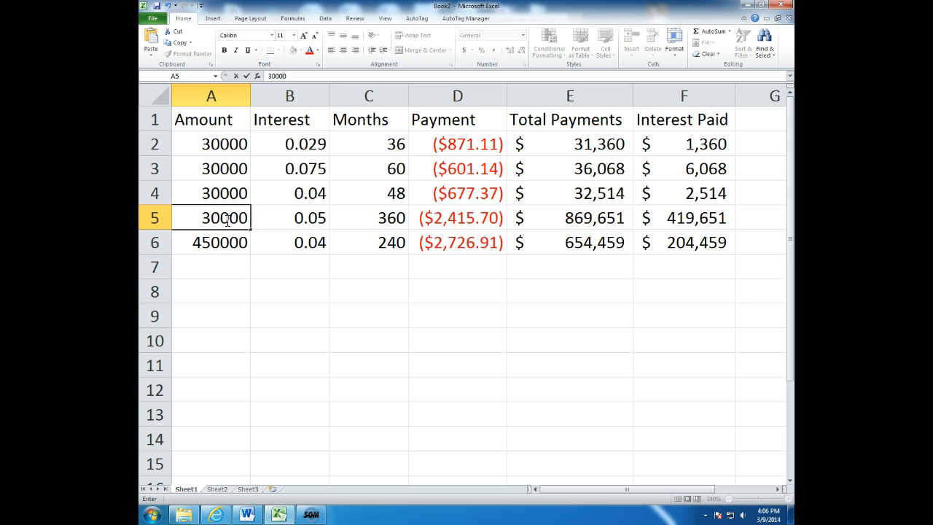
{"action": "type", "text": "0"}
{"action": "key", "text": "Return"}
{"action": "type", "text": "300"}
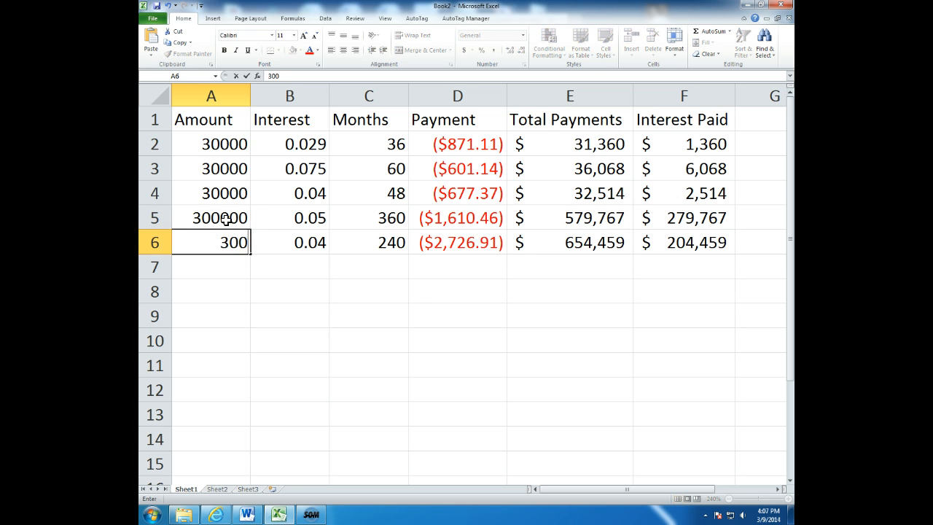
{"action": "type", "text": "000"}
{"action": "key", "text": "Return"}
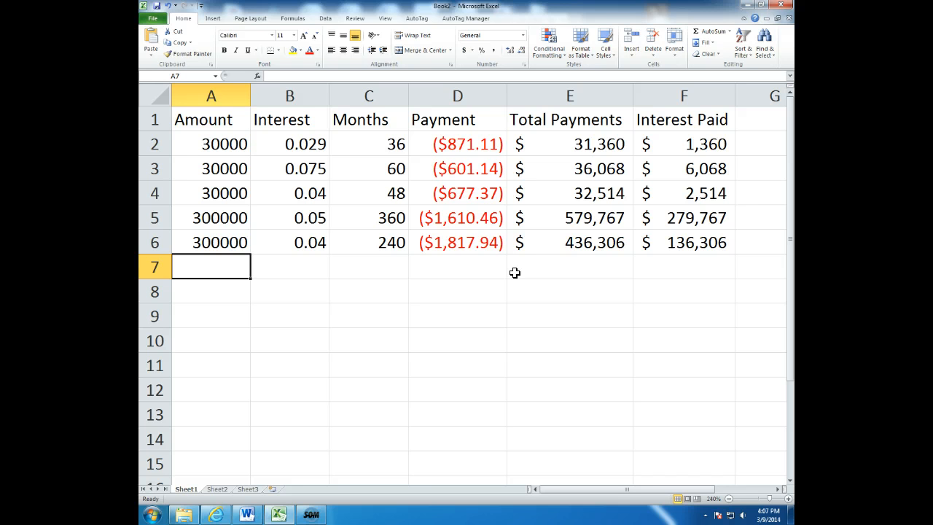
{"action": "left_click", "coordinate": [311, 514]}
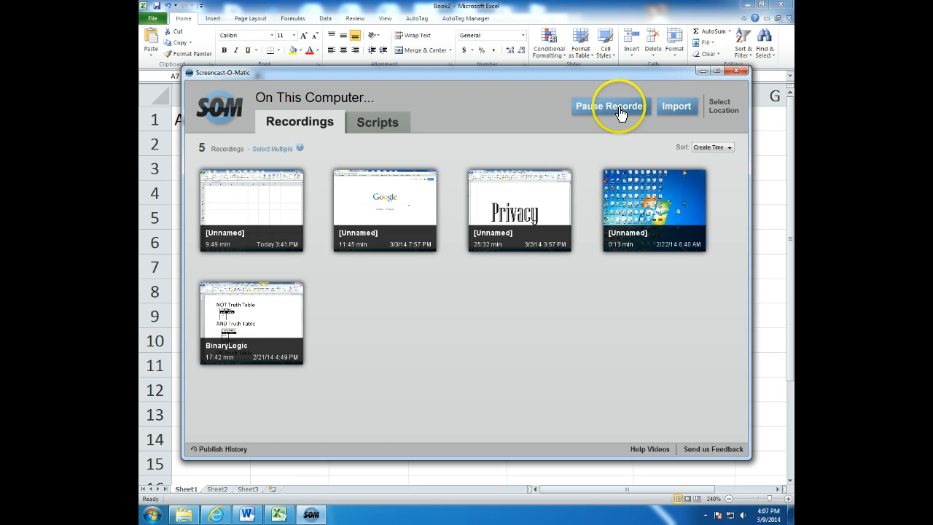